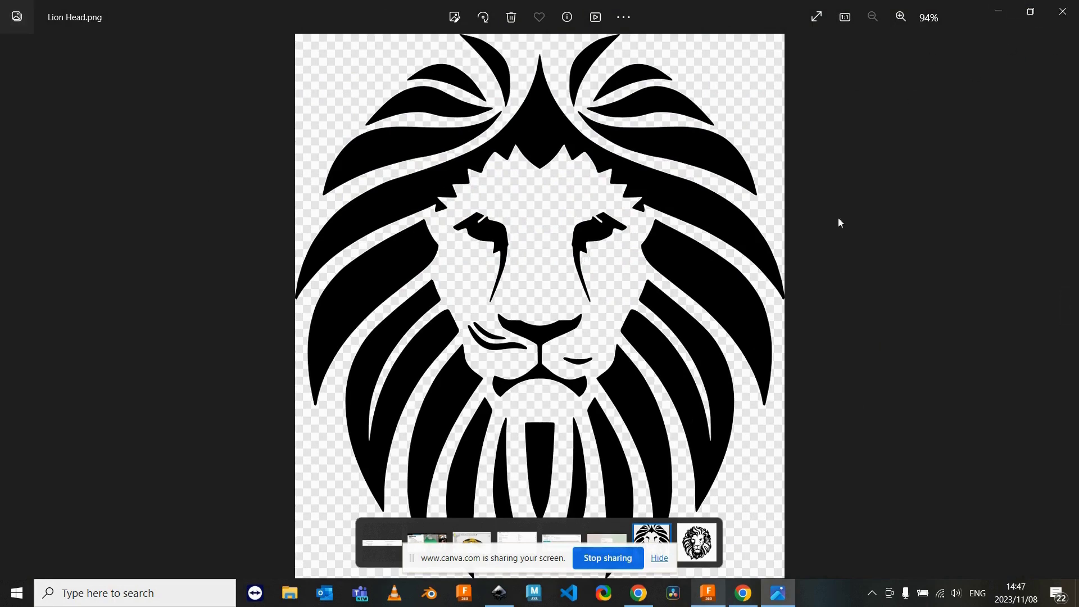
Step: Close the image preview and open the Lion Head PNG from the Desktop in Inkscape
{"action": "left_click", "coordinate": [1074, 21]}
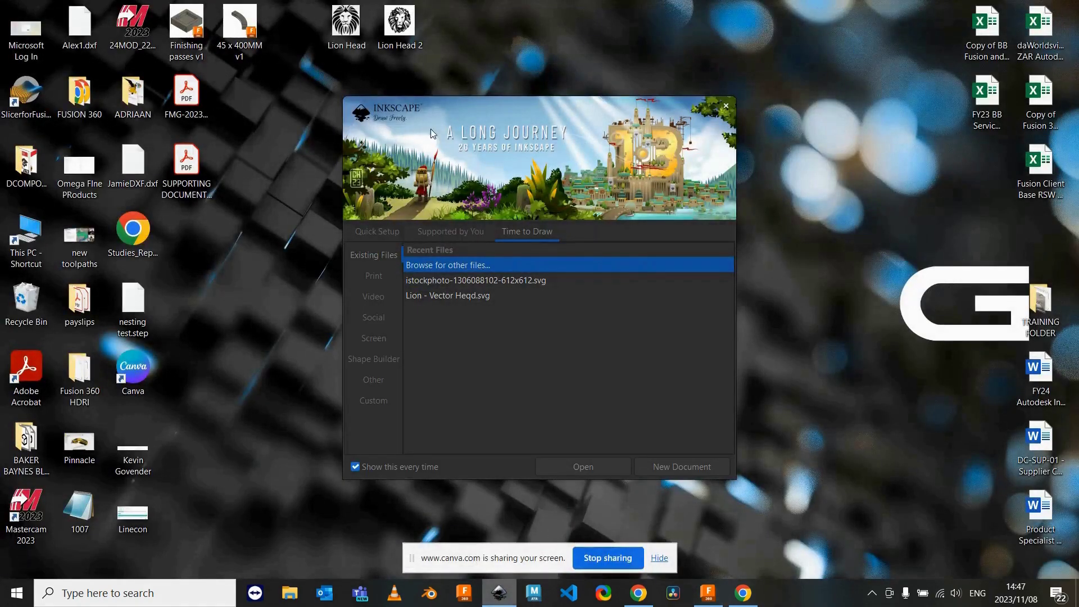
{"action": "left_click_drag", "start_coordinate": [431, 133], "coordinate": [462, 124]}
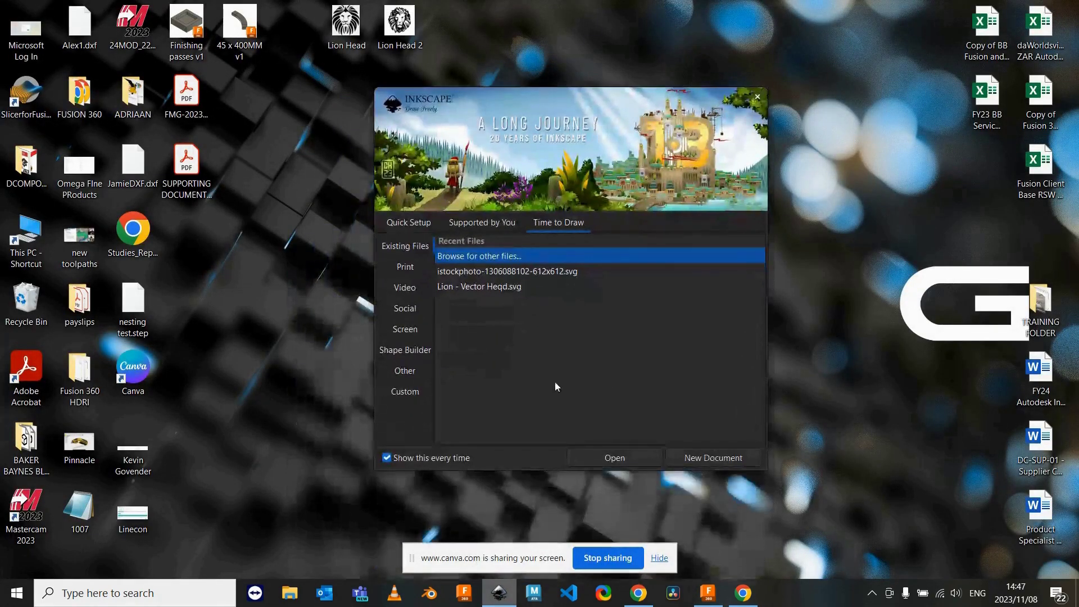
{"action": "left_click", "coordinate": [614, 458]}
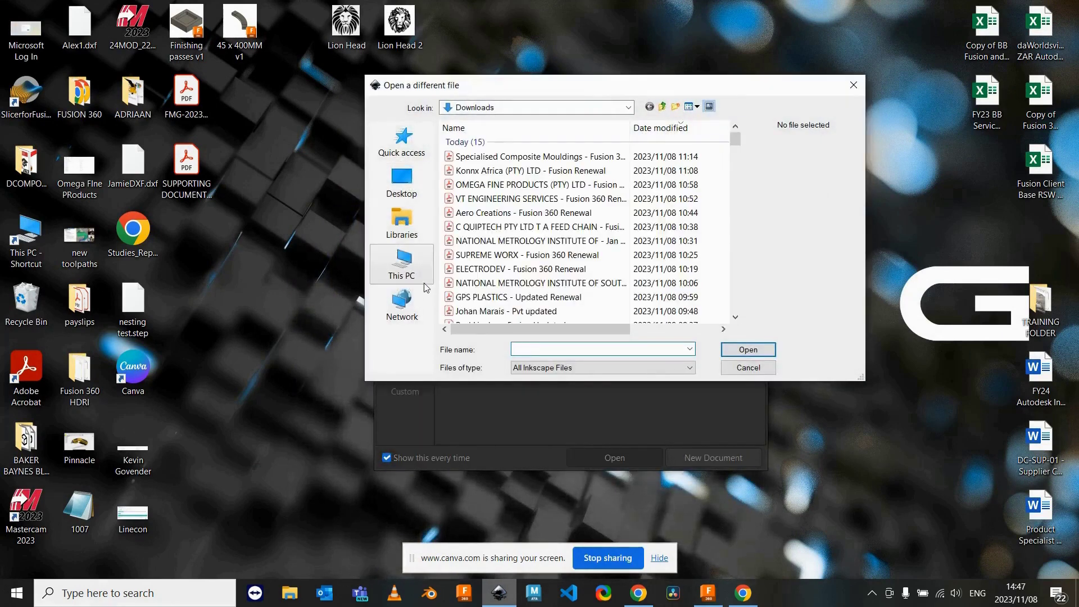
{"action": "left_click", "coordinate": [418, 196]}
{"action": "scroll", "coordinate": [533, 242], "scroll_direction": "down", "scroll_amount": 10}
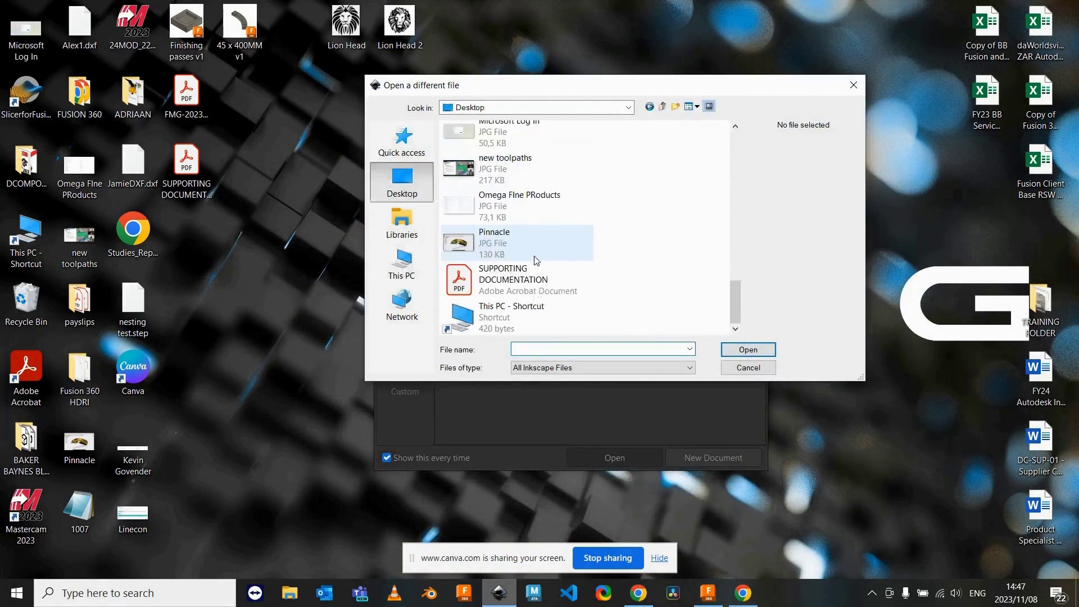
{"action": "scroll", "coordinate": [542, 245], "scroll_direction": "up", "scroll_amount": 5}
{"action": "scroll", "coordinate": [505, 196], "scroll_direction": "down", "scroll_amount": 3}
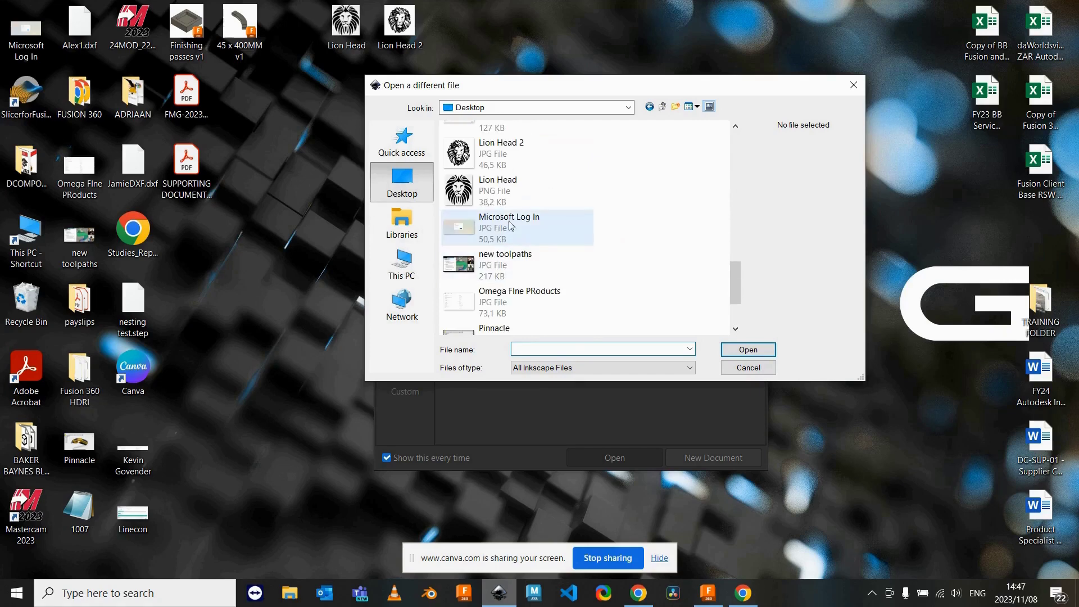
{"action": "left_click", "coordinate": [504, 186]}
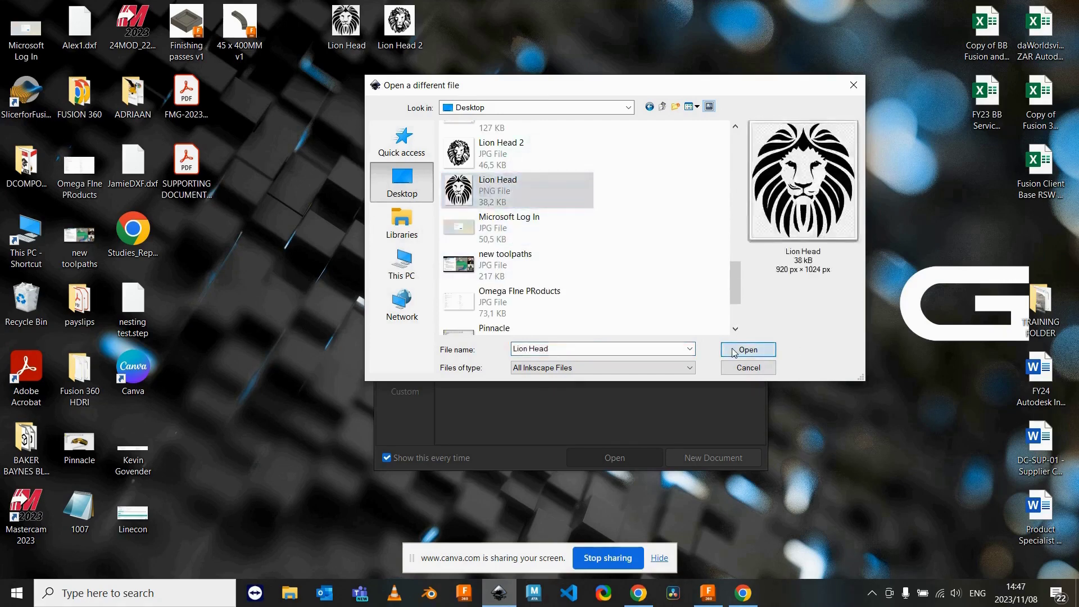
{"action": "left_click", "coordinate": [745, 349]}
Step: Trace the lion image into a vector path with a single-scan brightness cutoff and show the path's nodes
{"action": "left_click", "coordinate": [273, 238]}
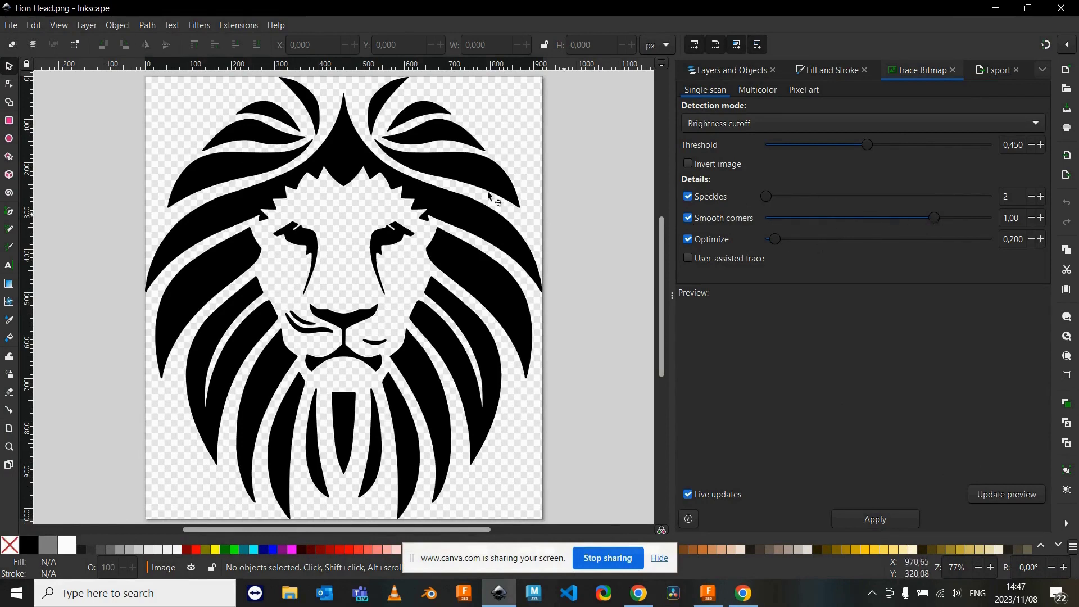
{"action": "left_click", "coordinate": [473, 239]}
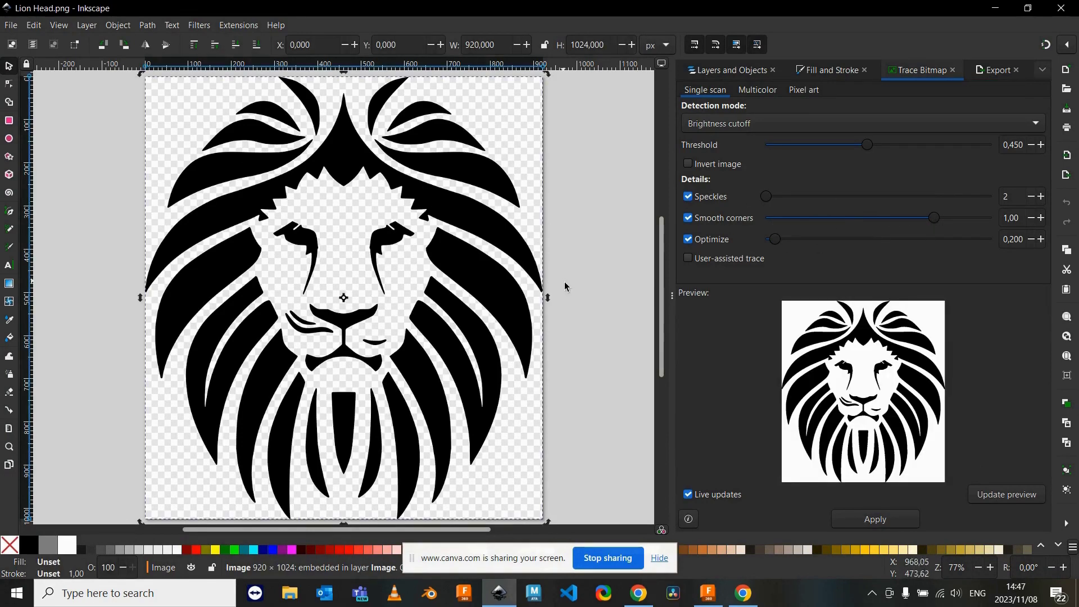
{"action": "left_click", "coordinate": [875, 520]}
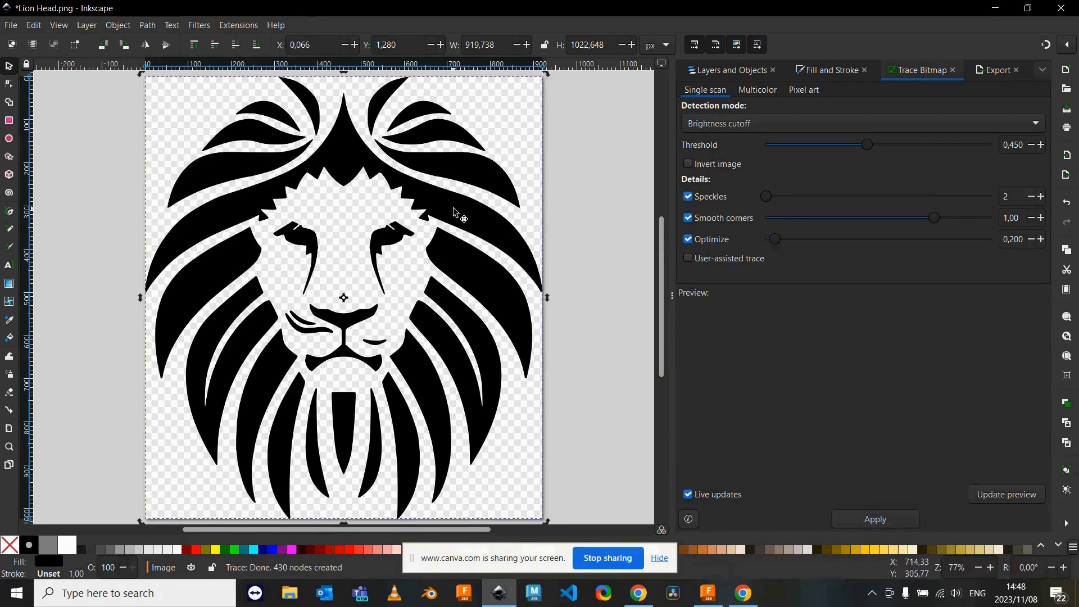
{"action": "key", "text": "n"}
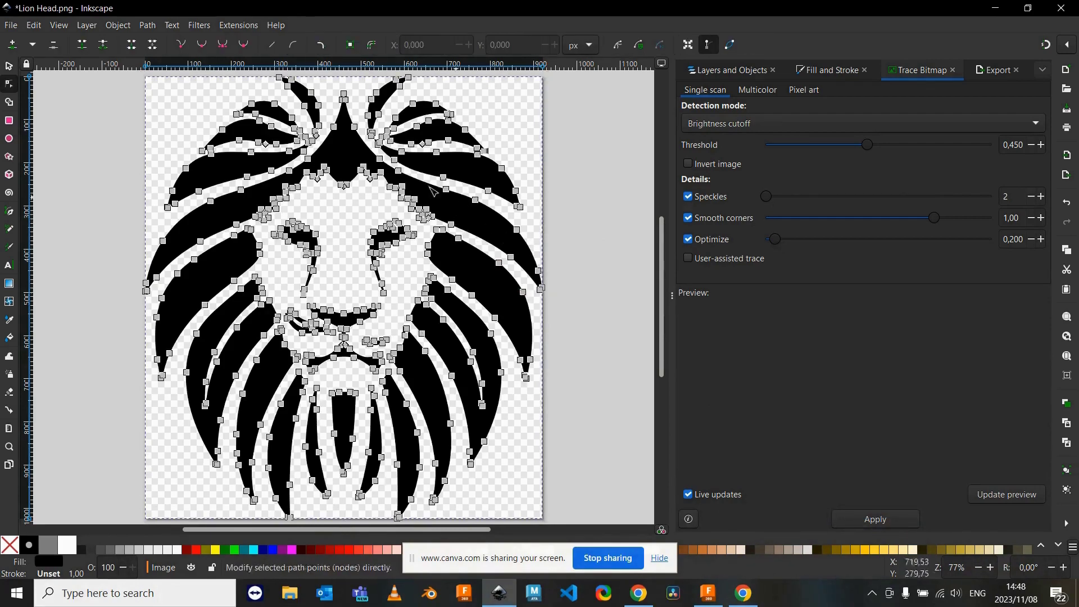
Step: Export the page as an Inkscape SVG named "Lion Head for Fusion" on the Desktop, and switch to Fusion 360
{"action": "left_click", "coordinate": [996, 70]}
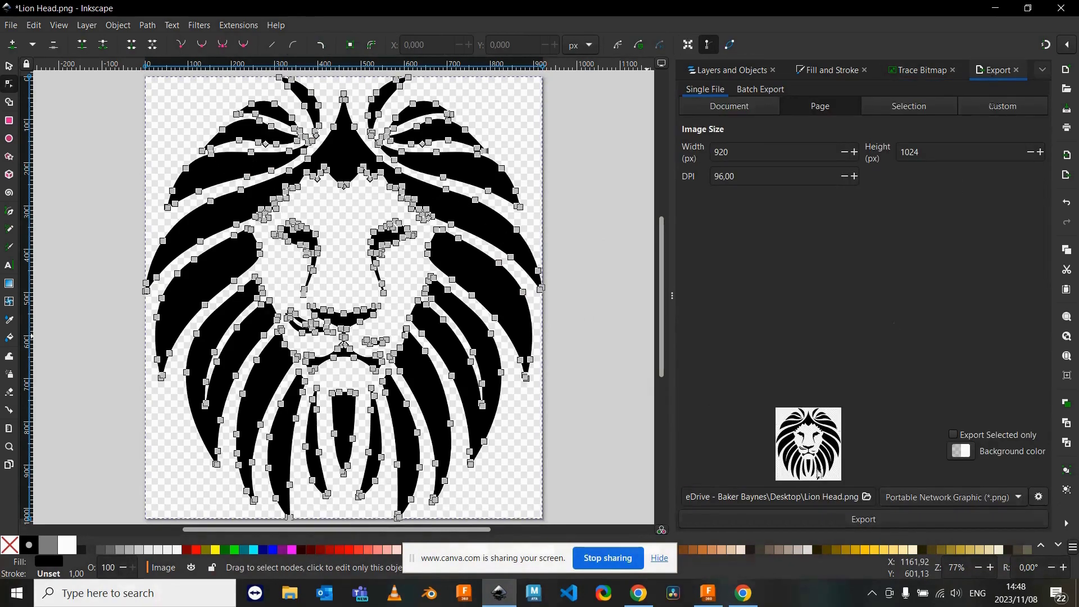
{"action": "left_click", "coordinate": [1012, 498]}
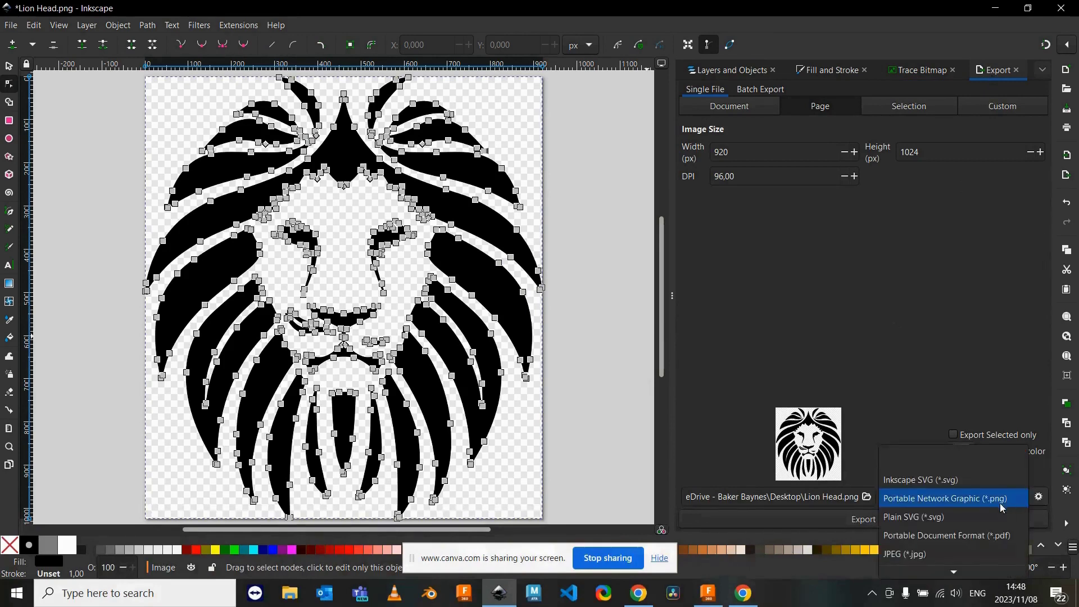
{"action": "left_click", "coordinate": [954, 517]}
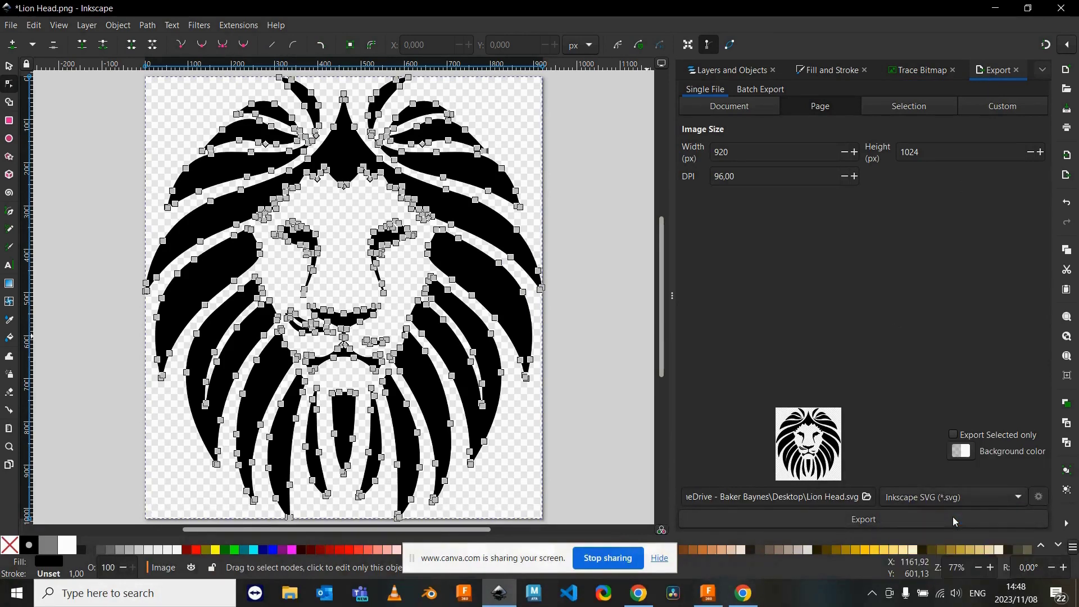
{"action": "left_click", "coordinate": [867, 496]}
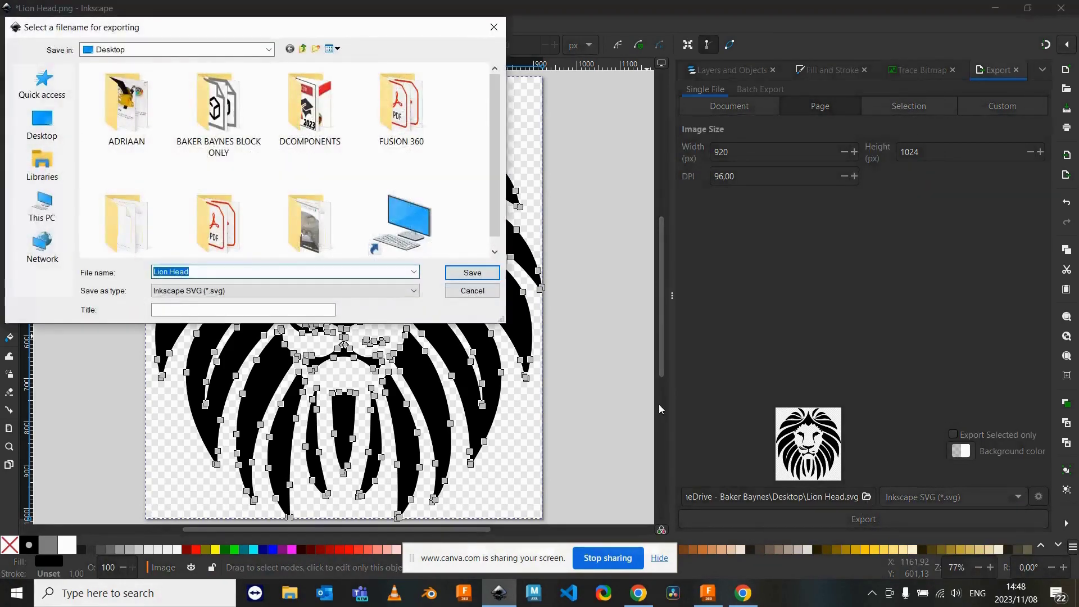
{"action": "key", "text": "End"}
{"action": "key", "text": "Return"}
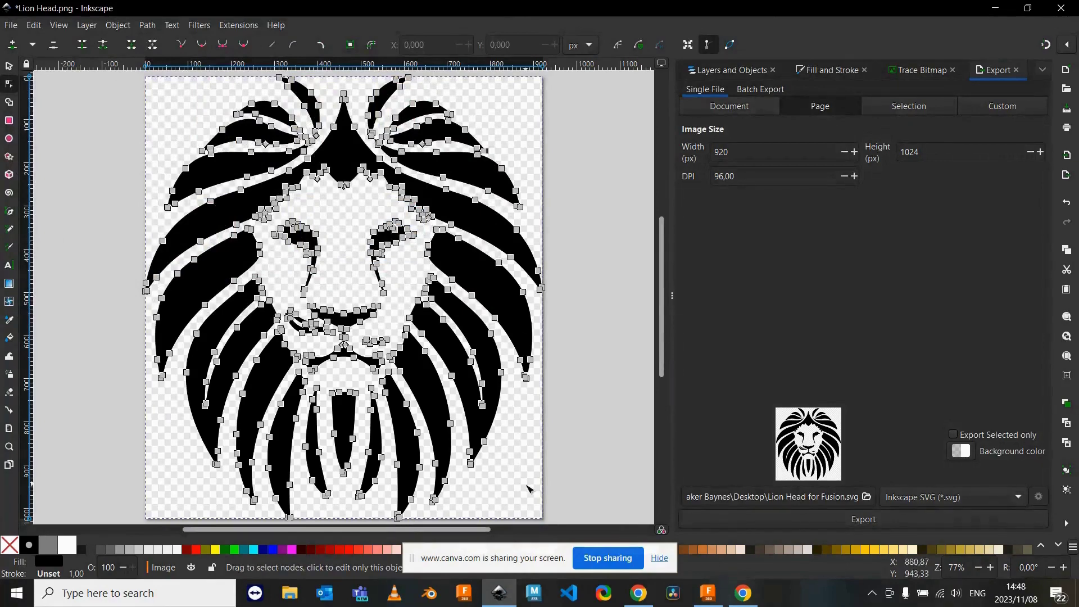
{"action": "left_click", "coordinate": [708, 592]}
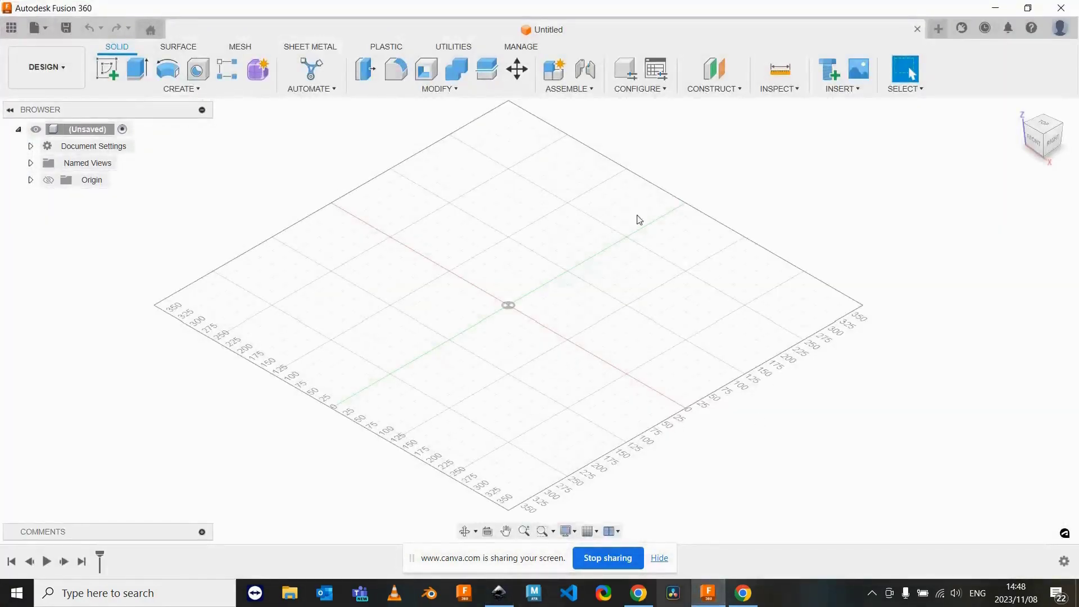
Step: Insert the "Lion Head for Fusion" SVG from the computer onto the horizontal XY plane
{"action": "left_click", "coordinate": [840, 89]}
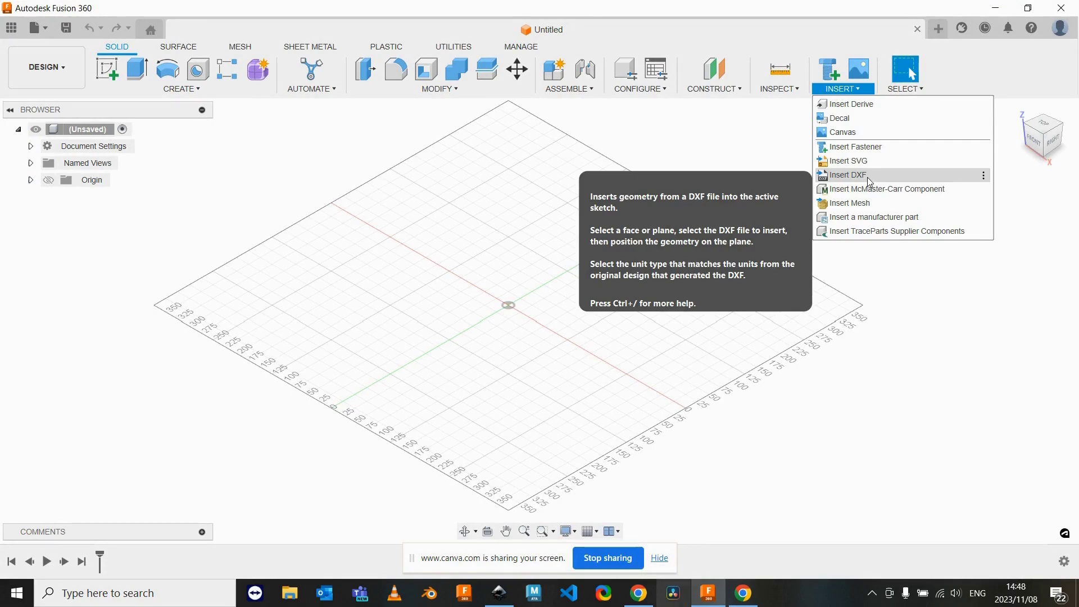
{"action": "left_click", "coordinate": [862, 161]}
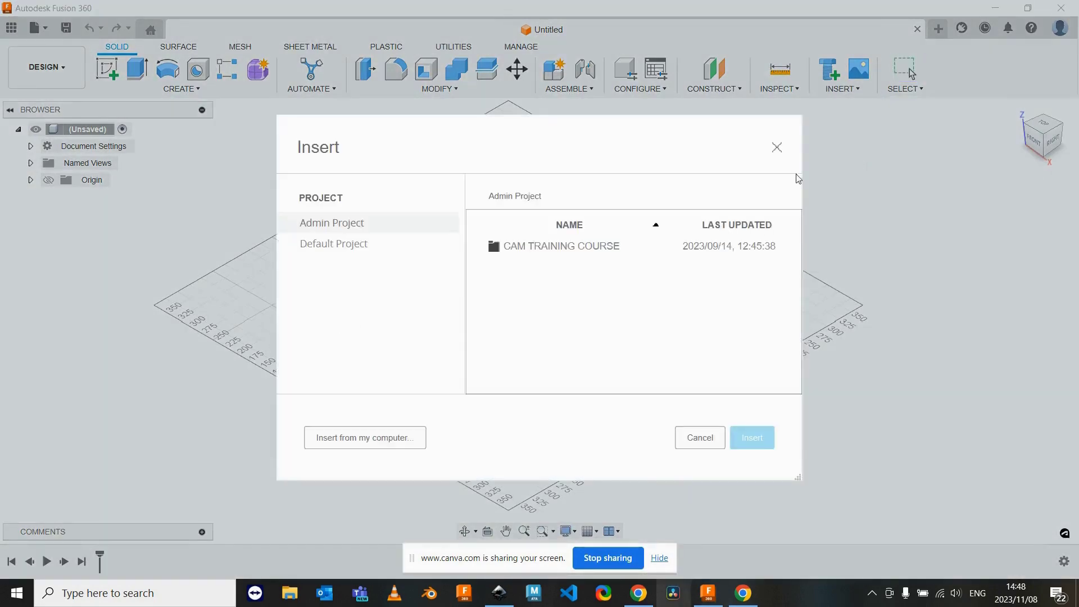
{"action": "left_click", "coordinate": [344, 436]}
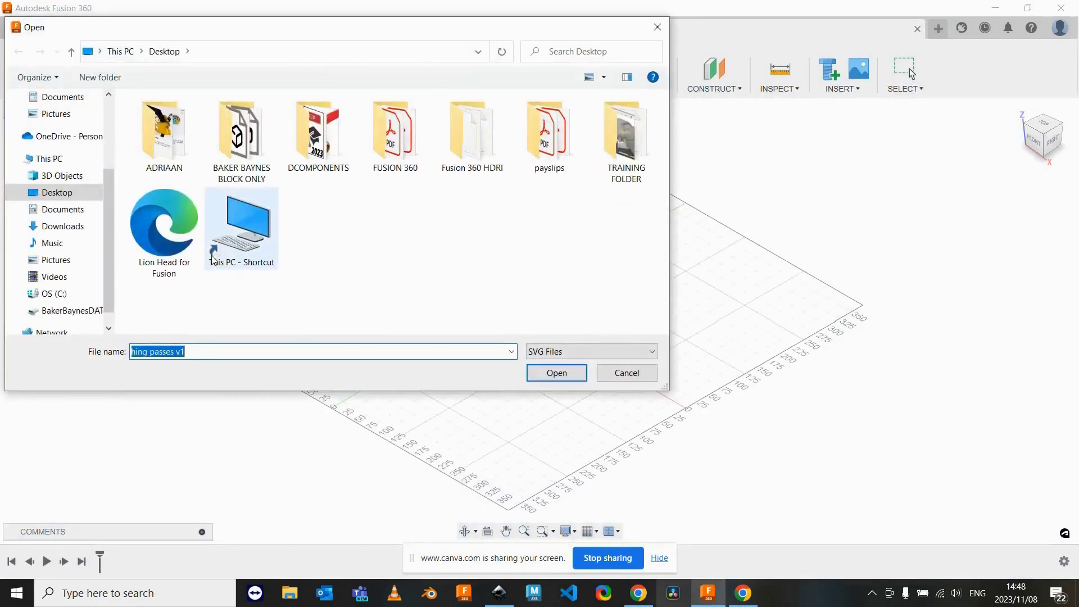
{"action": "left_click", "coordinate": [166, 241]}
{"action": "left_click", "coordinate": [543, 374]}
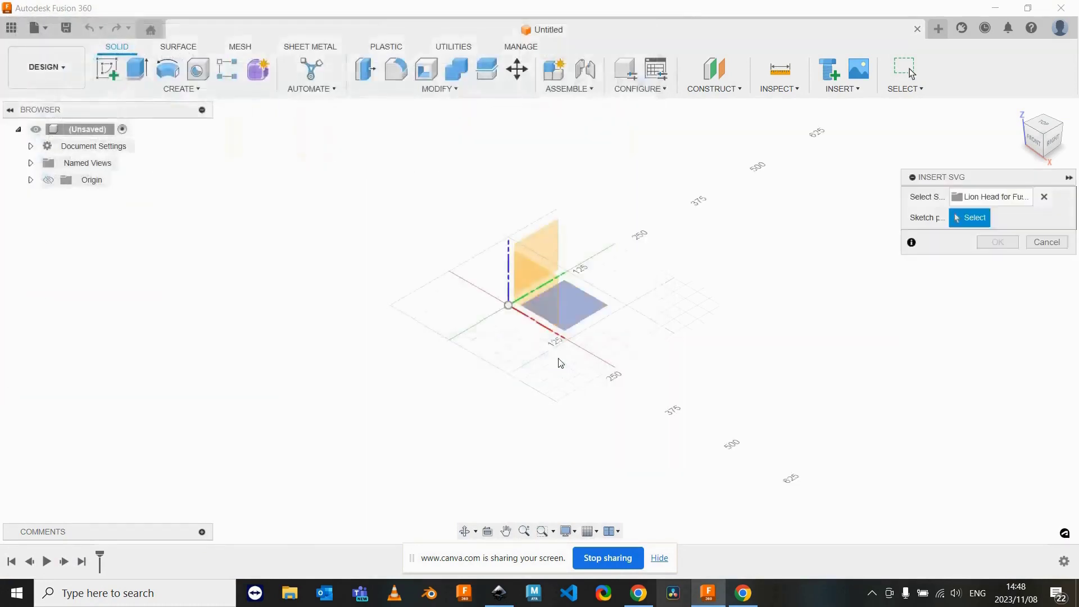
{"action": "left_click", "coordinate": [593, 316]}
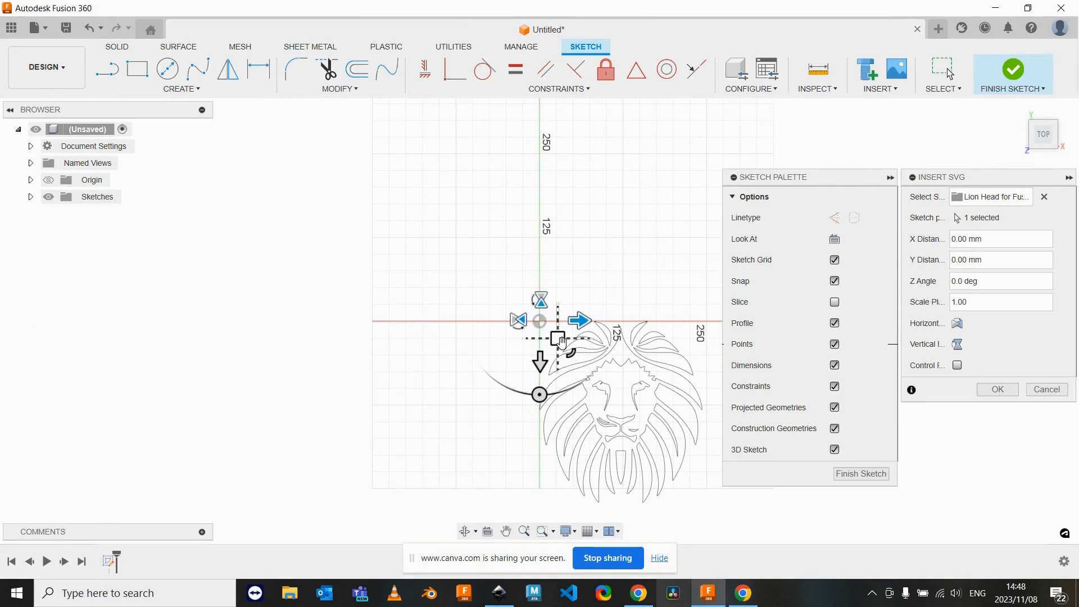
Step: Move the inserted lion to X about -189 mm and Y about -124 mm, and finish the sketch
{"action": "left_click_drag", "start_coordinate": [558, 339], "coordinate": [331, 155]}
{"action": "scroll", "coordinate": [436, 306], "scroll_direction": "up", "scroll_amount": 3}
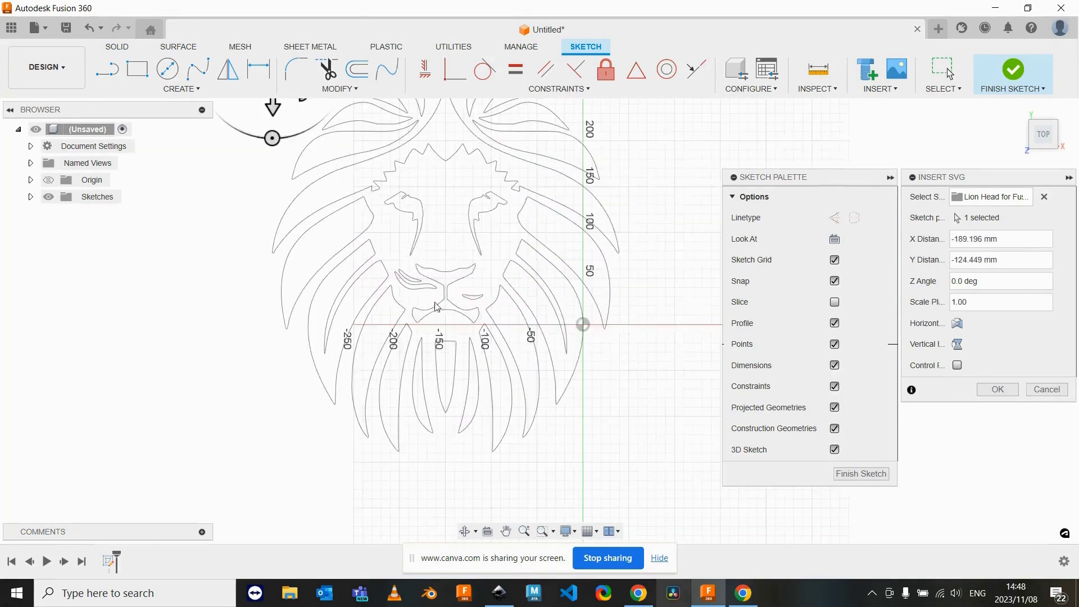
{"action": "middle_click_drag", "start_coordinate": [505, 273], "coordinate": [515, 326]}
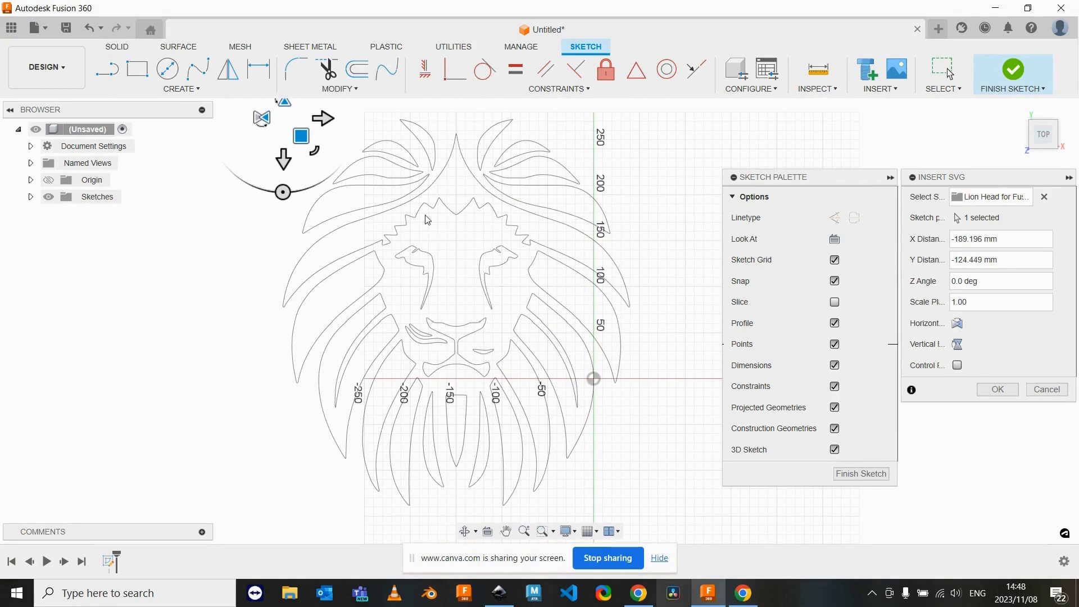
{"action": "scroll", "coordinate": [462, 300], "scroll_direction": "down", "scroll_amount": 3}
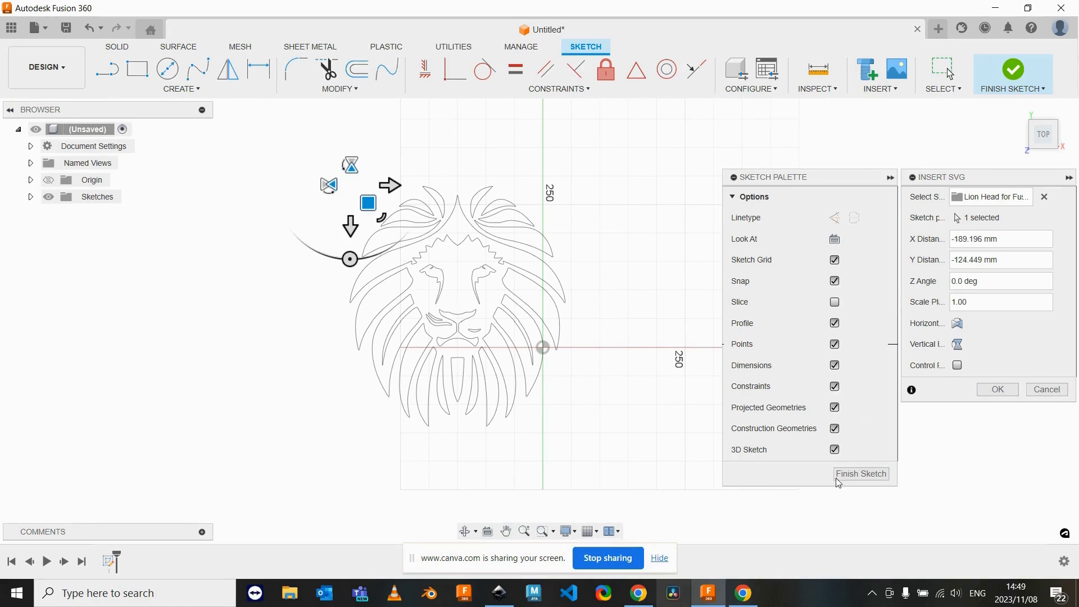
{"action": "left_click", "coordinate": [865, 475]}
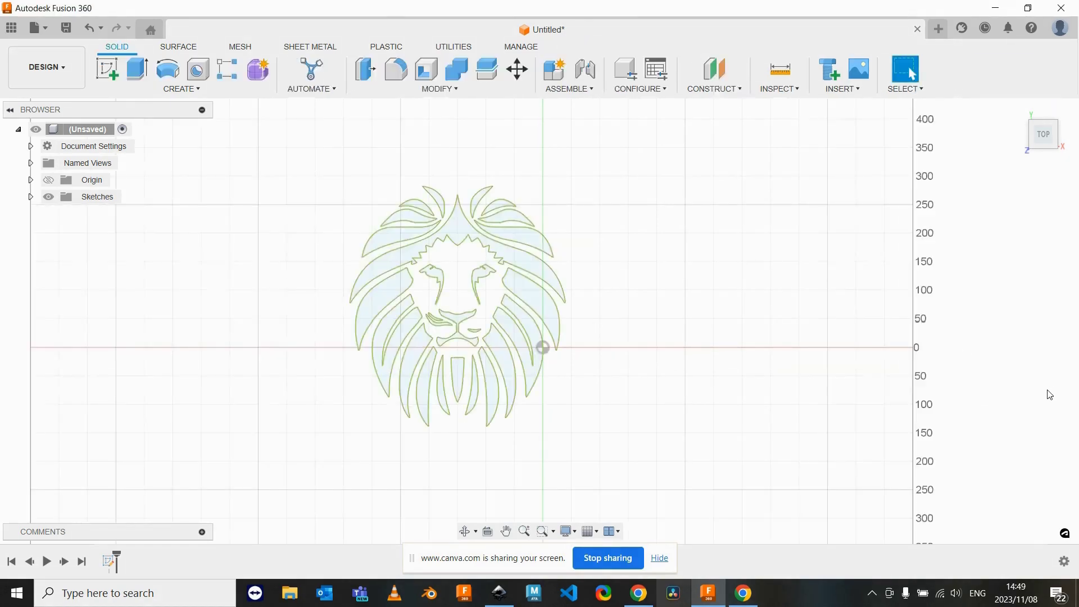
Step: Undo the SVG insertion and its sketch
{"action": "key", "text": "ctrl+z"}
{"action": "key", "text": "ctrl+z"}
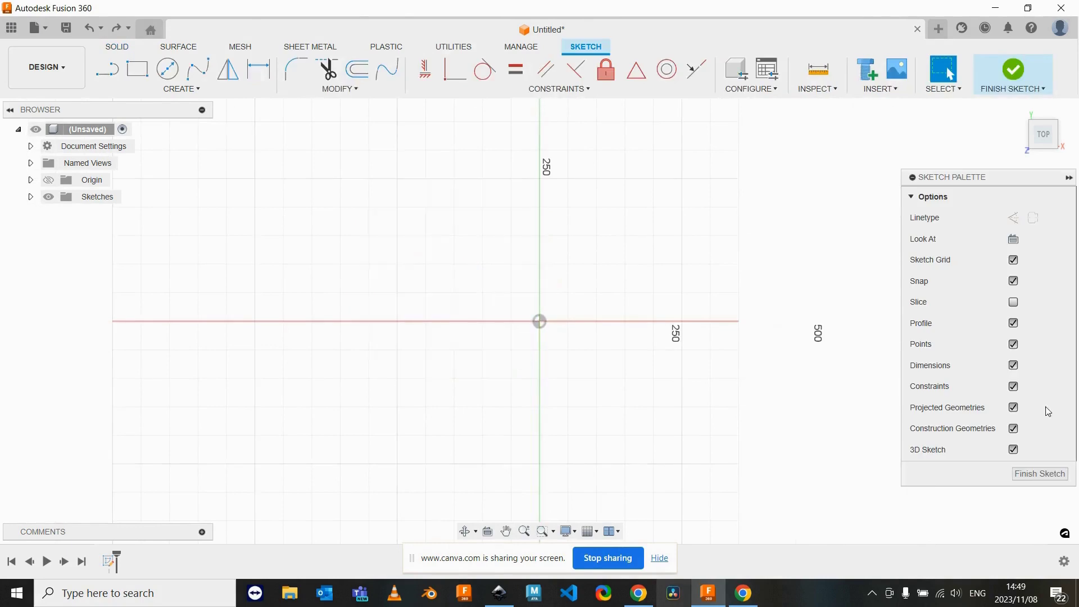
{"action": "key", "text": "ctrl+z"}
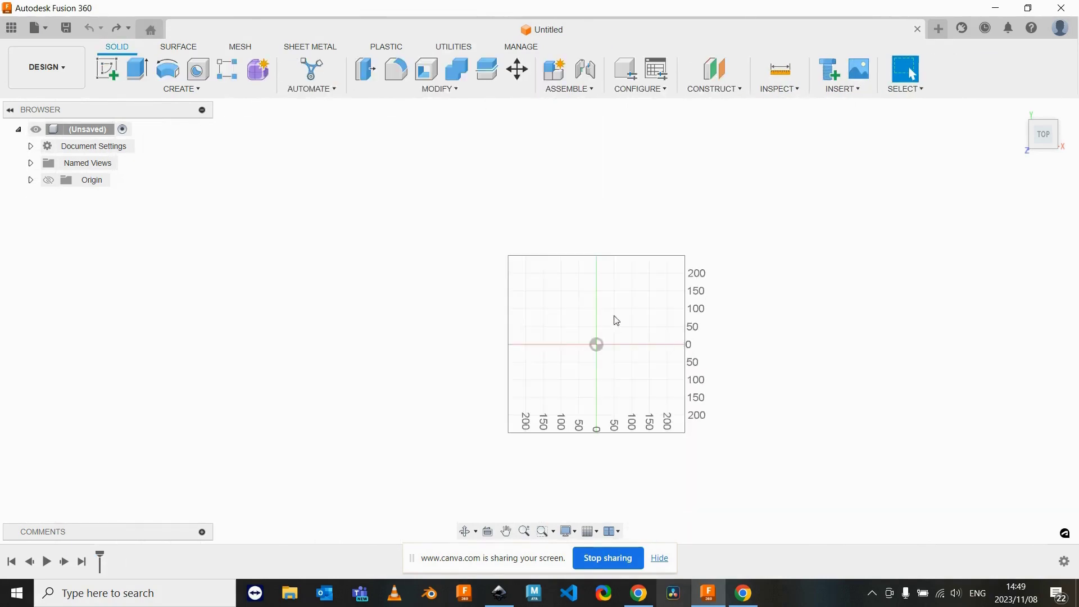
Step: Start a sketch on the horizontal XY plane and draw a 1 m by 1 m center rectangle at the origin
{"action": "left_click", "coordinate": [107, 68]}
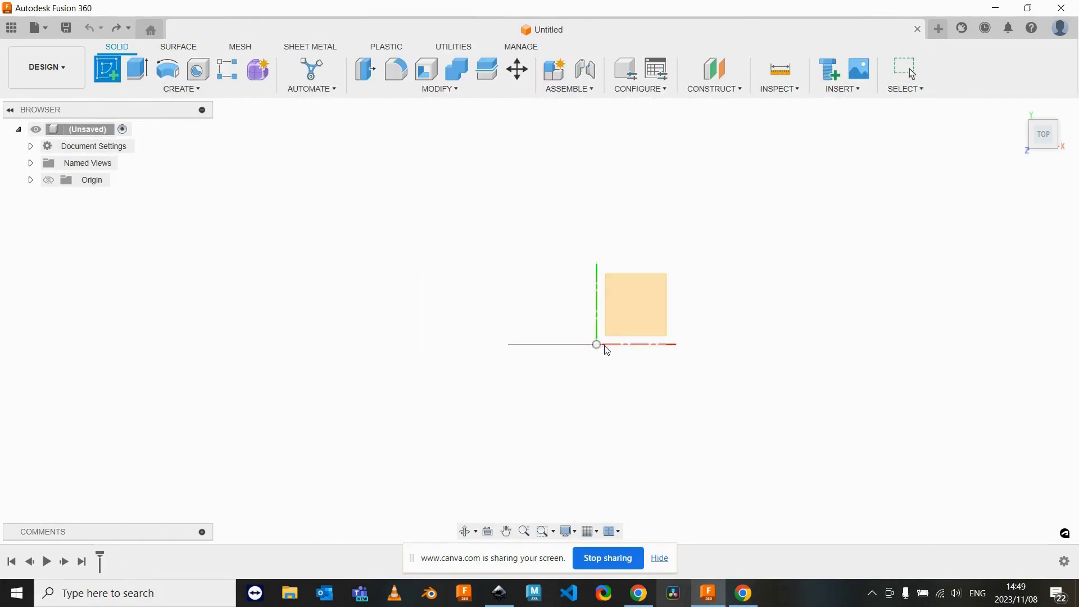
{"action": "left_click", "coordinate": [632, 320]}
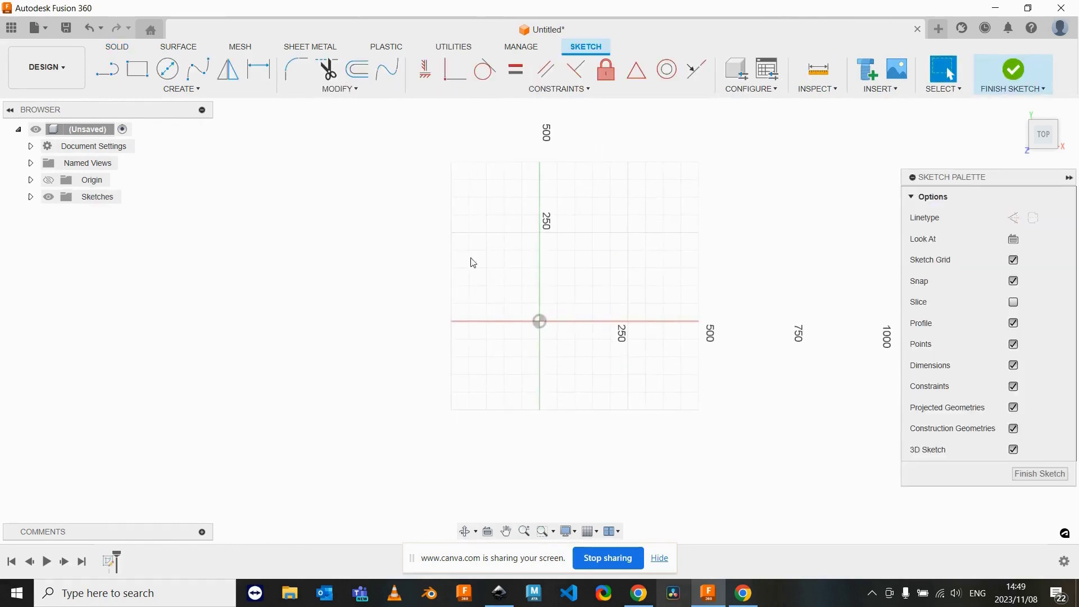
{"action": "left_click", "coordinate": [138, 68]}
{"action": "left_click", "coordinate": [166, 88]}
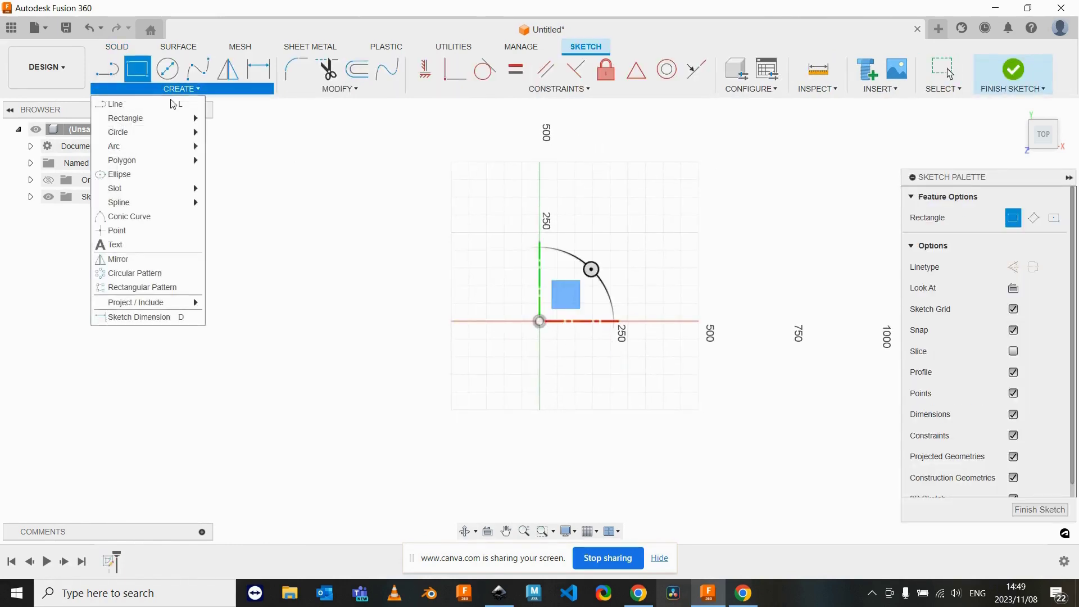
{"action": "mouse_move", "coordinate": [180, 119]}
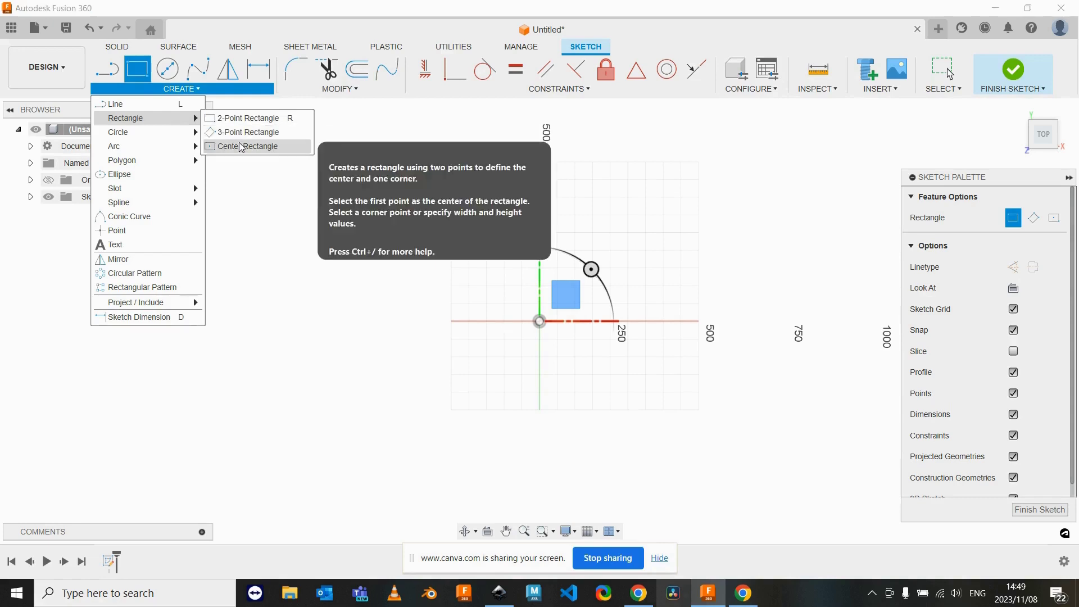
{"action": "left_click", "coordinate": [241, 146]}
{"action": "left_click", "coordinate": [539, 321]}
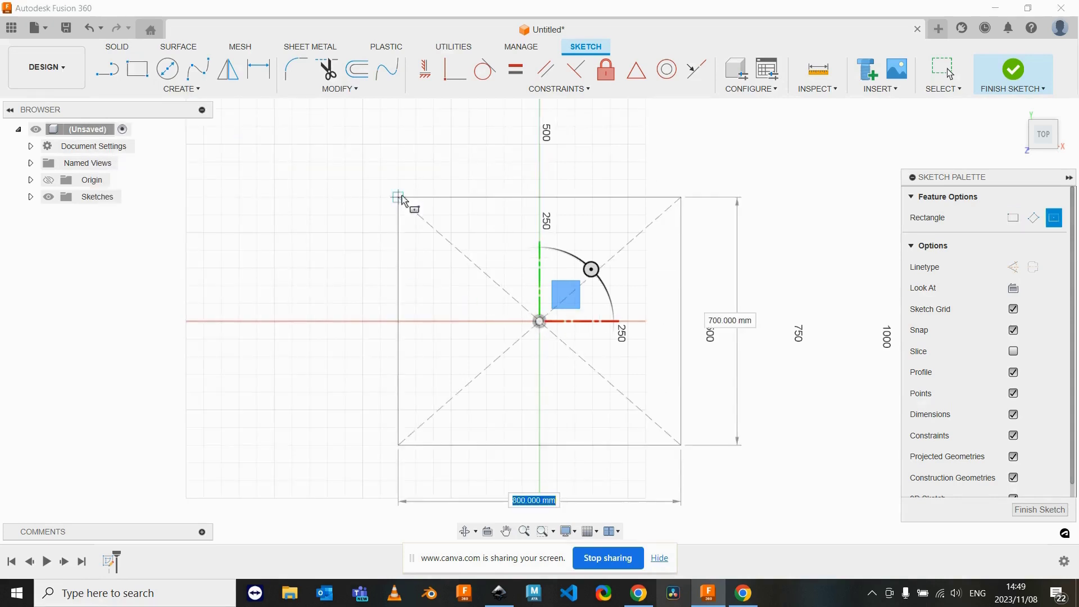
{"action": "type", "text": "1m"}
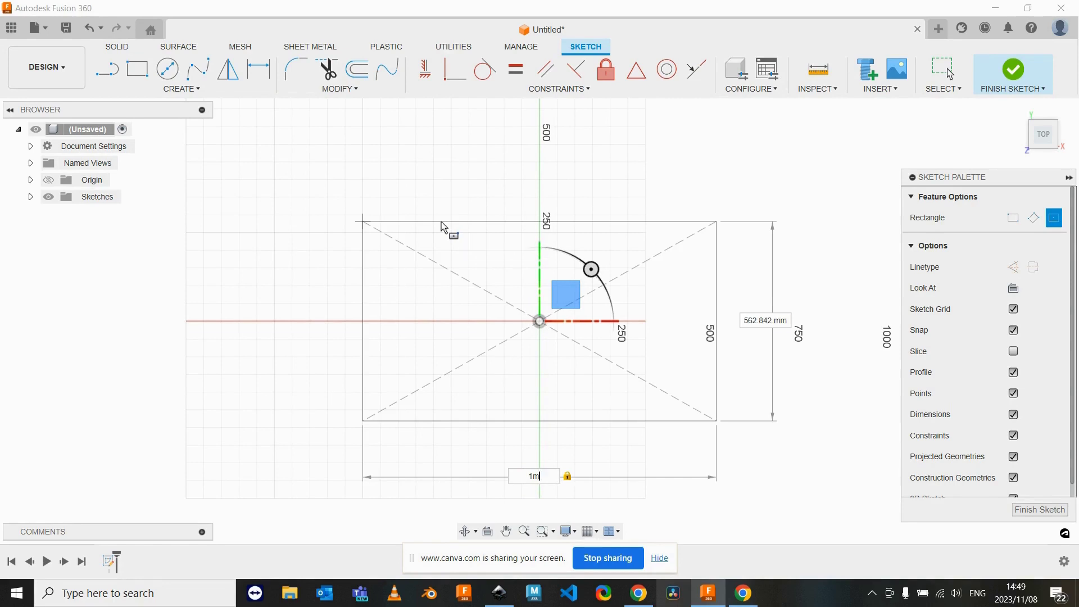
{"action": "key", "text": "Tab"}
{"action": "type", "text": "1m"}
{"action": "key", "text": "Tab"}
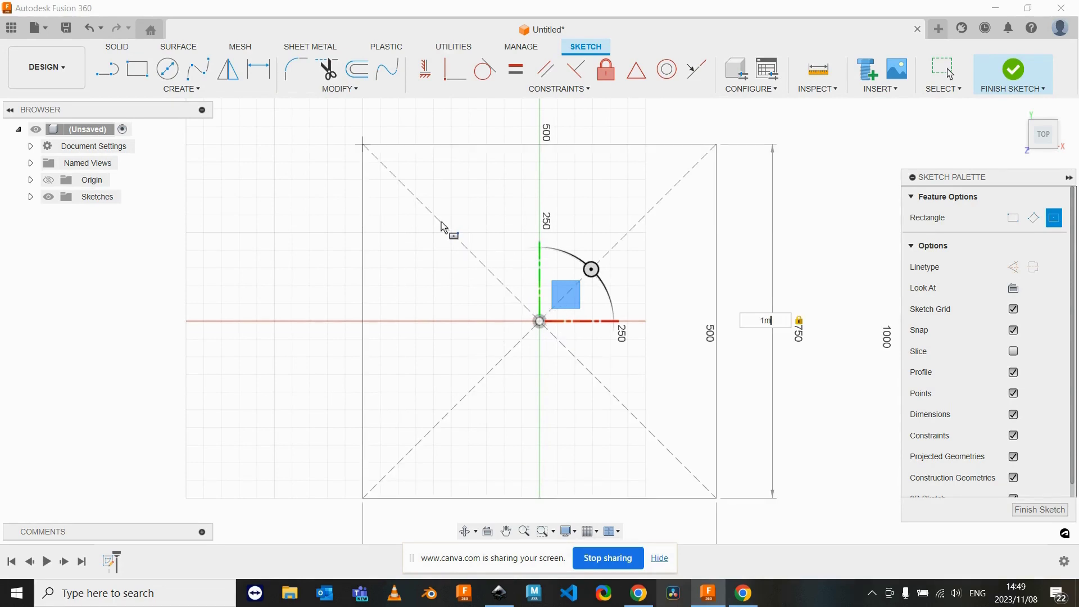
{"action": "key", "text": "Return"}
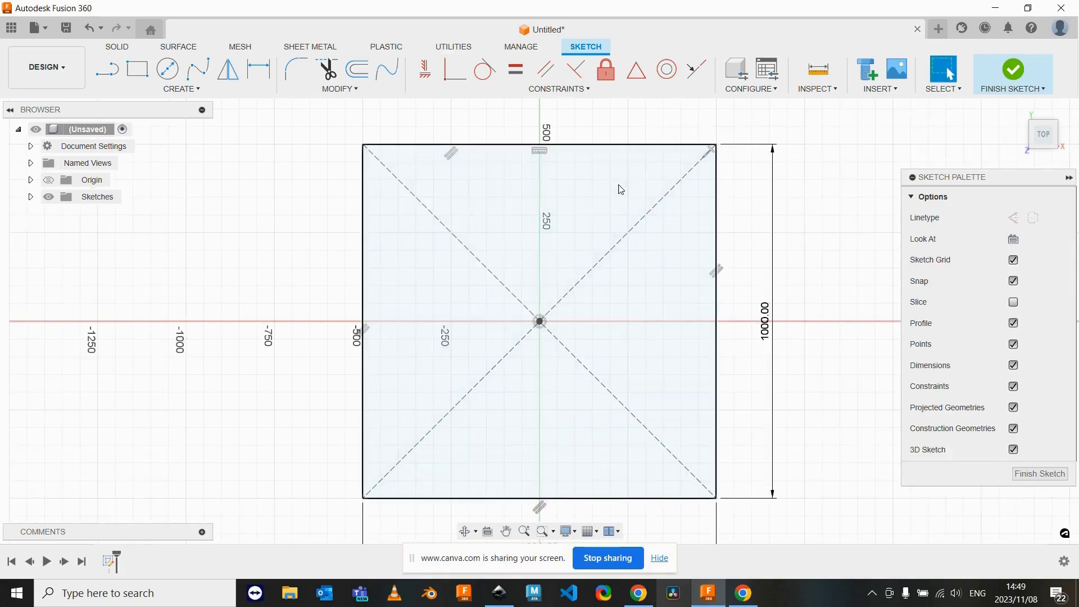
Step: Finish the square sketch
{"action": "scroll", "coordinate": [432, 371], "scroll_direction": "down", "scroll_amount": 3}
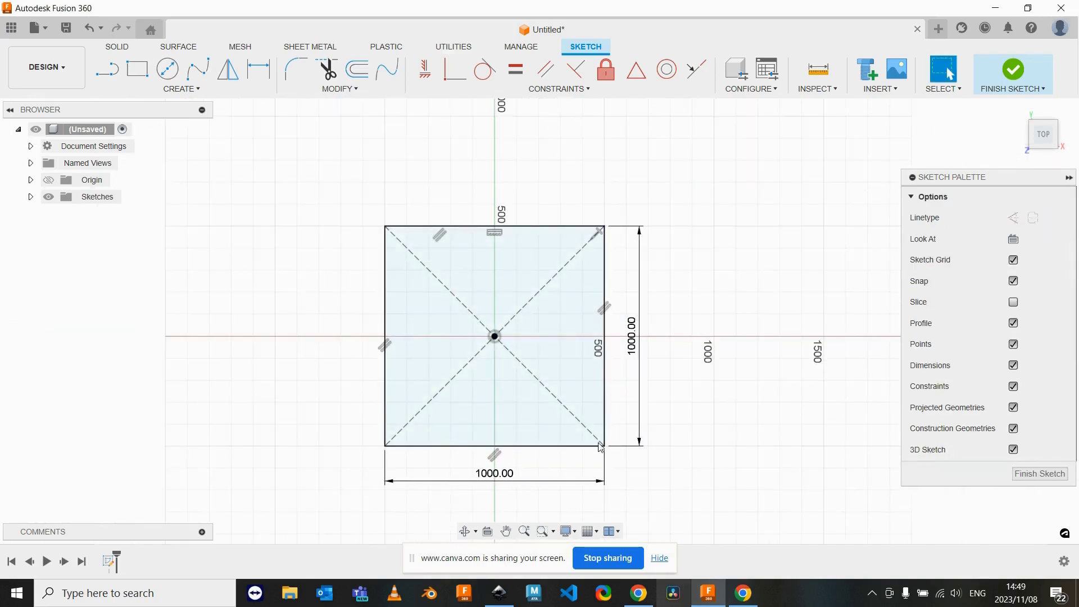
{"action": "left_click", "coordinate": [893, 89]}
{"action": "left_click", "coordinate": [1014, 72]}
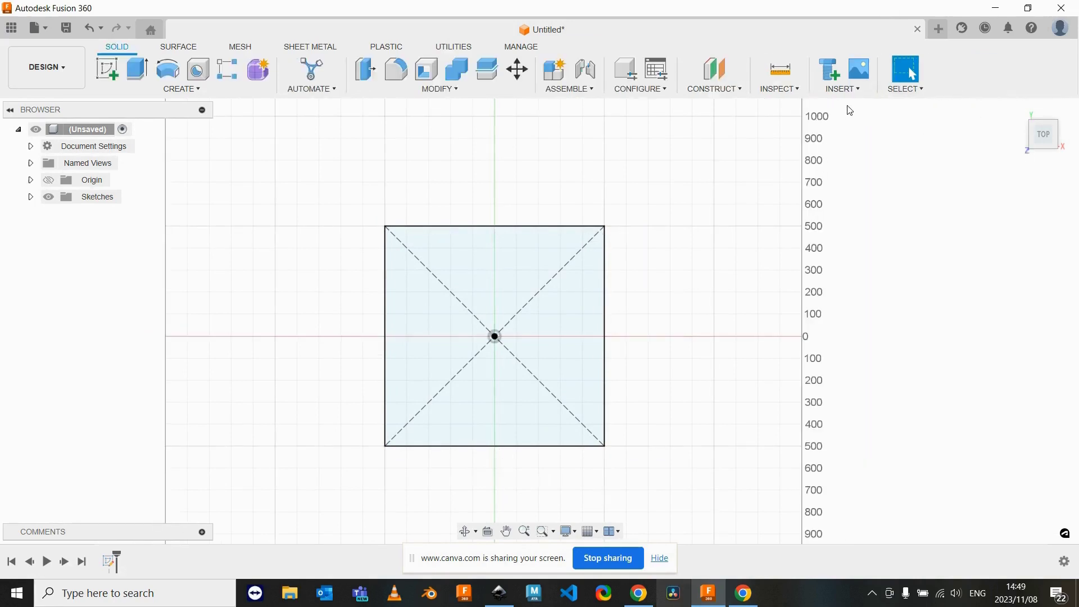
Step: Insert the "Lion Head for Fusion" SVG from the computer onto the horizontal XY plane of the square
{"action": "left_click", "coordinate": [843, 88]}
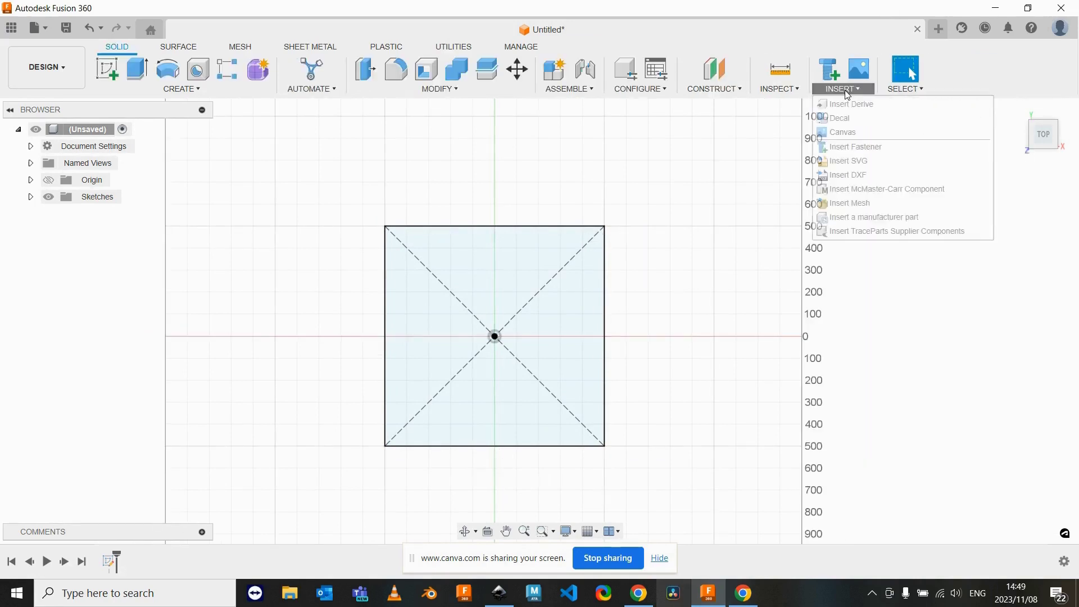
{"action": "left_click", "coordinate": [849, 160]}
{"action": "left_click", "coordinate": [413, 439]}
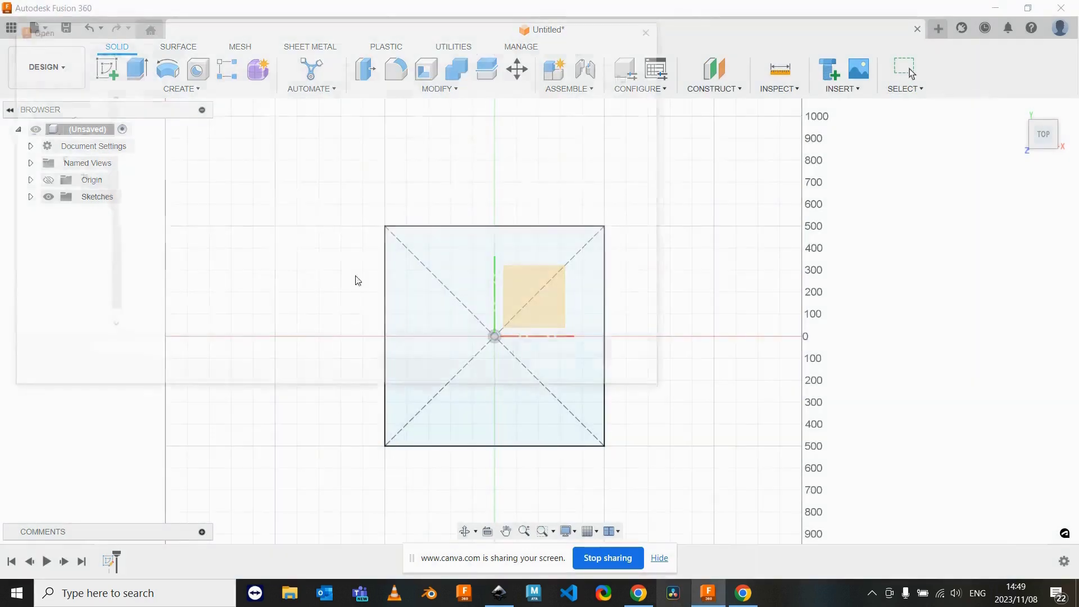
{"action": "left_click", "coordinate": [163, 217]}
{"action": "left_click", "coordinate": [557, 371]}
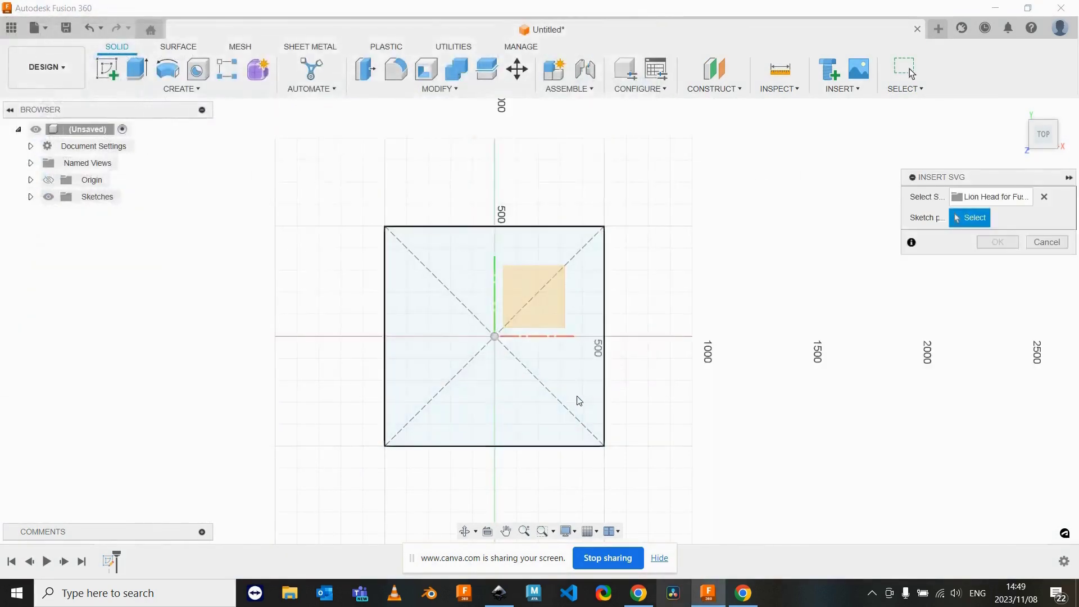
{"action": "left_click", "coordinate": [534, 290]}
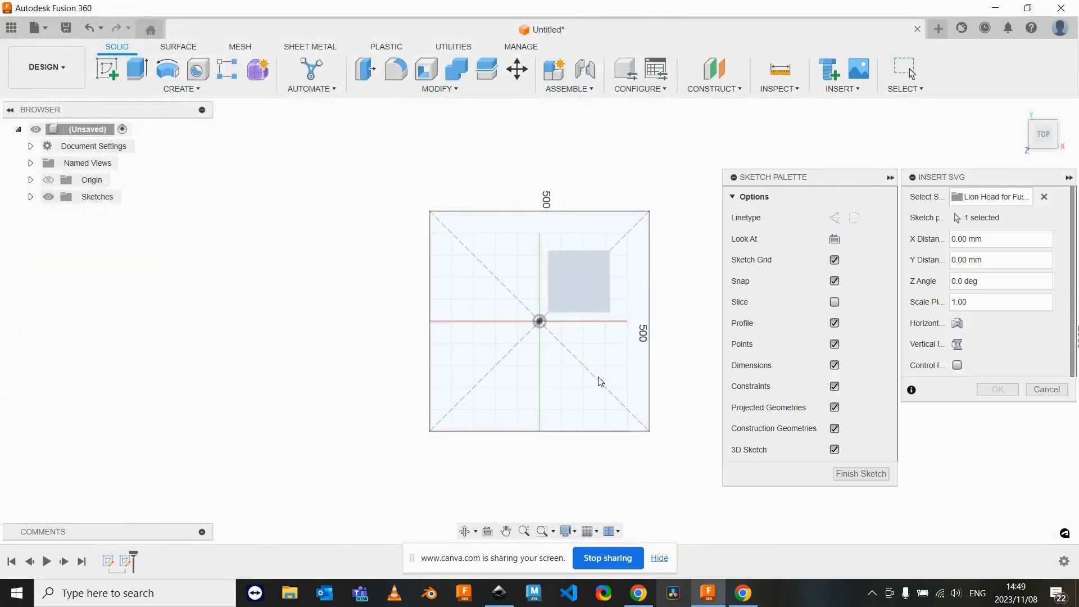
Step: Enlarge the inserted lion to nearly fill the square, place it at X about 41 mm and Y about 19 mm, and finish the sketch
{"action": "left_click_drag", "start_coordinate": [556, 335], "coordinate": [461, 243]}
{"action": "scroll", "coordinate": [508, 336], "scroll_direction": "up", "scroll_amount": 2}
{"action": "mouse_move", "coordinate": [569, 325]}
{"action": "middle_mouse_down"}
{"action": "mouse_move", "coordinate": [485, 324]}
{"action": "mouse_move", "coordinate": [443, 299]}
{"action": "middle_mouse_up"}
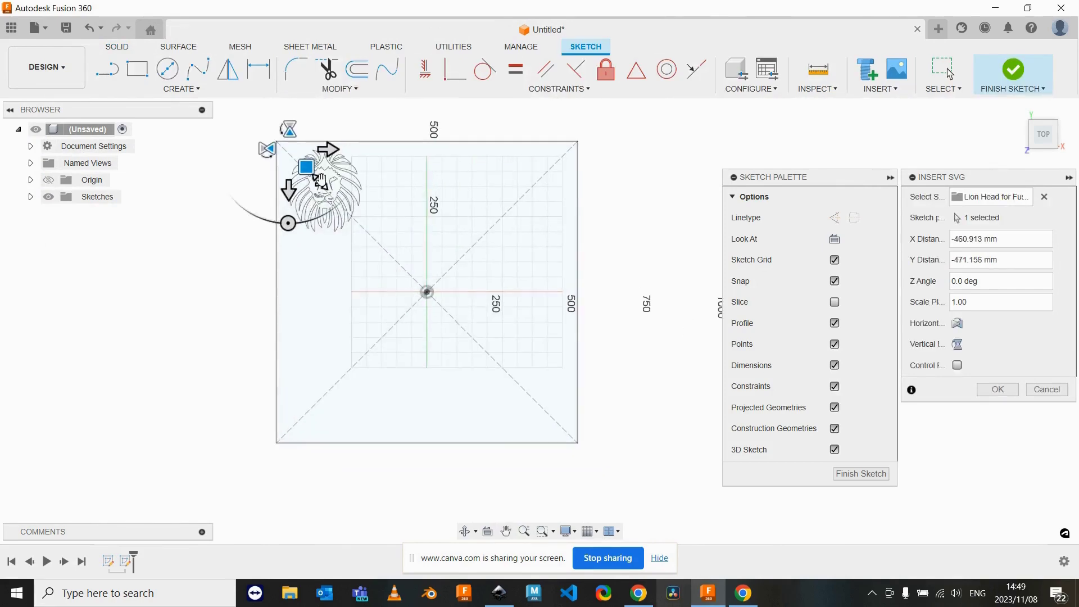
{"action": "mouse_move", "coordinate": [320, 180]}
{"action": "left_mouse_down"}
{"action": "mouse_move", "coordinate": [430, 270]}
{"action": "mouse_move", "coordinate": [441, 241]}
{"action": "left_mouse_up"}
{"action": "left_click_drag", "start_coordinate": [306, 174], "coordinate": [316, 178]}
{"action": "scroll", "coordinate": [360, 201], "scroll_direction": "up", "scroll_amount": 4}
{"action": "middle_click_drag", "start_coordinate": [473, 195], "coordinate": [440, 186]}
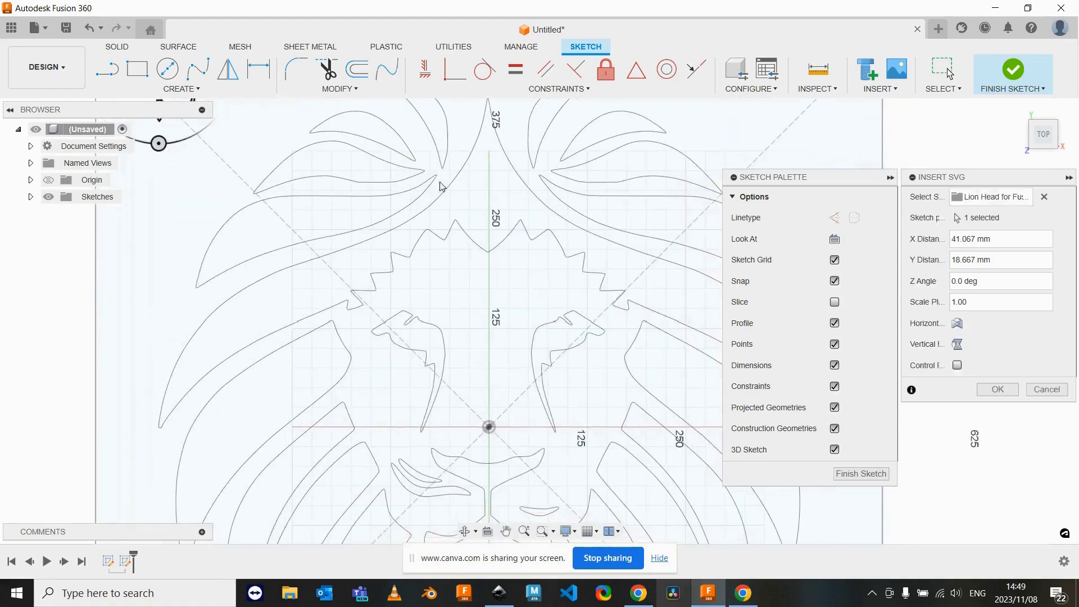
{"action": "scroll", "coordinate": [489, 239], "scroll_direction": "down", "scroll_amount": 4}
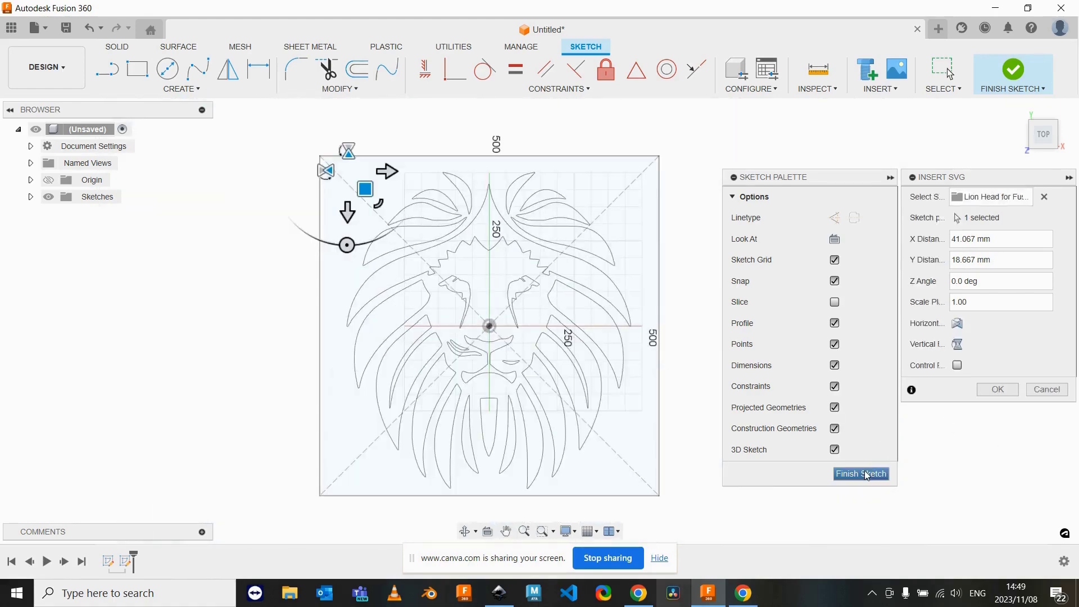
{"action": "left_click", "coordinate": [866, 475]}
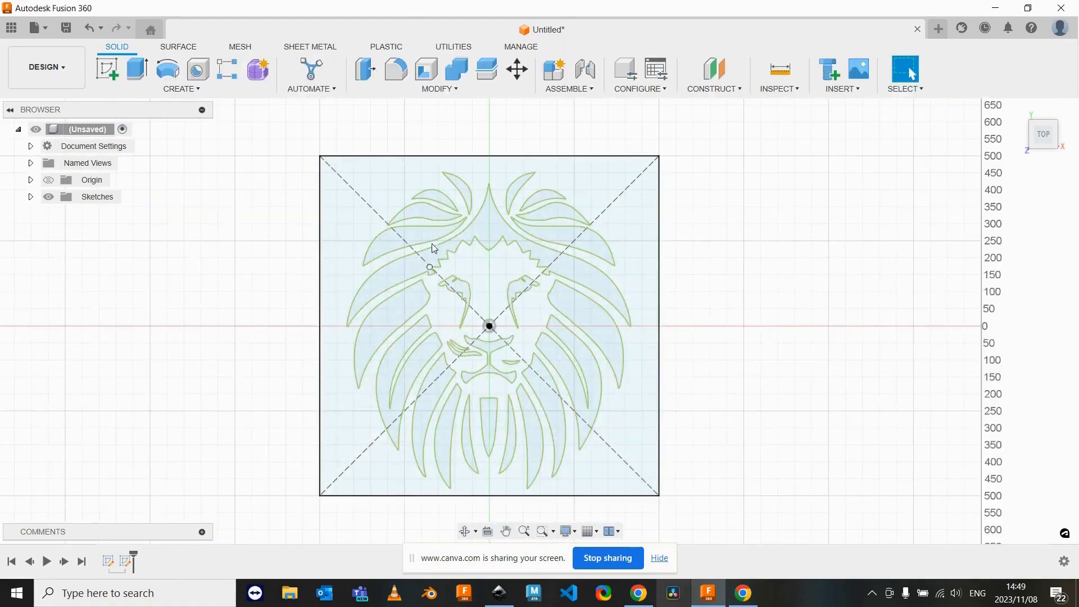
Step: Extrude the 1 m square profile by -2 mm as a new body
{"action": "mouse_move", "coordinate": [465, 404]}
{"action": "middle_mouse_down"}
{"action": "mouse_move", "coordinate": [461, 386]}
{"action": "mouse_move", "coordinate": [476, 427]}
{"action": "mouse_move", "coordinate": [486, 397]}
{"action": "middle_mouse_up"}
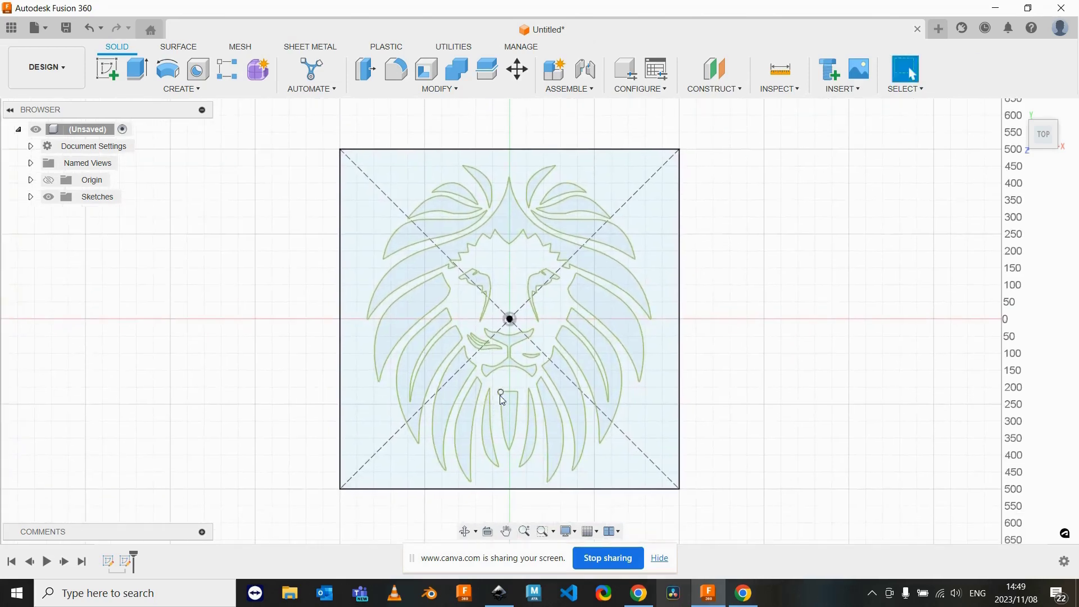
{"action": "mouse_move", "coordinate": [521, 354]}
{"action": "middle_mouse_down", "text": "shift"}
{"action": "mouse_move", "coordinate": [521, 313]}
{"action": "mouse_move", "coordinate": [408, 431]}
{"action": "middle_mouse_up", "text": "shift"}
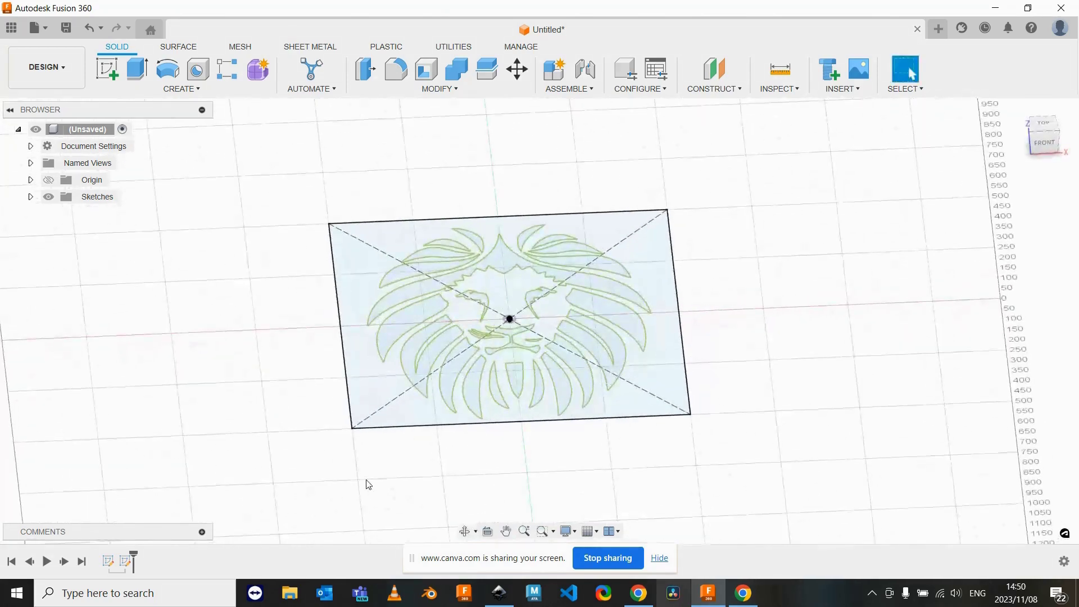
{"action": "mouse_move", "coordinate": [509, 410]}
{"action": "middle_mouse_down", "text": "shift"}
{"action": "mouse_move", "coordinate": [472, 379]}
{"action": "mouse_move", "coordinate": [479, 340]}
{"action": "mouse_move", "coordinate": [506, 419]}
{"action": "middle_mouse_up", "text": "shift"}
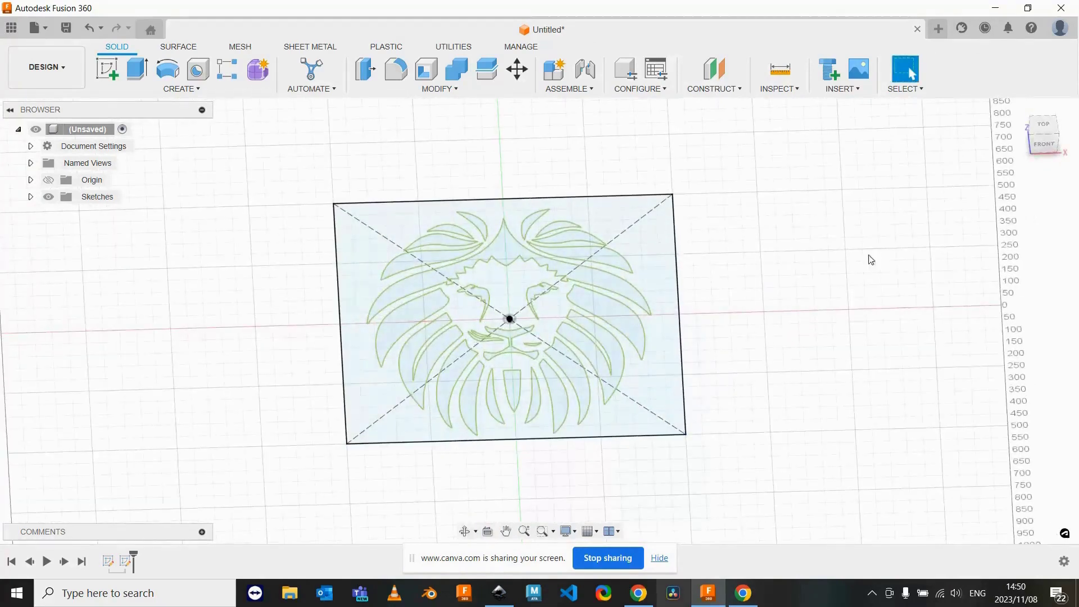
{"action": "scroll", "coordinate": [591, 284], "scroll_direction": "up", "scroll_amount": 3}
{"action": "scroll", "coordinate": [591, 285], "scroll_direction": "up", "scroll_amount": 3}
{"action": "middle_click_drag", "start_coordinate": [477, 338], "coordinate": [557, 288]}
{"action": "scroll", "coordinate": [594, 270], "scroll_direction": "down", "scroll_amount": 4}
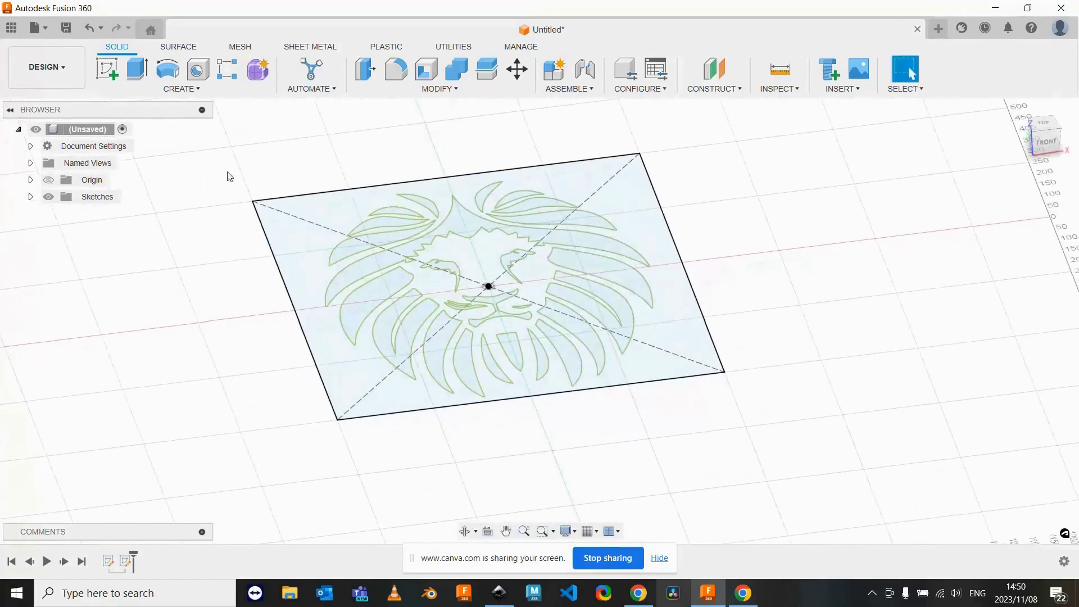
{"action": "left_click", "coordinate": [317, 244]}
{"action": "type", "text": "e-2"}
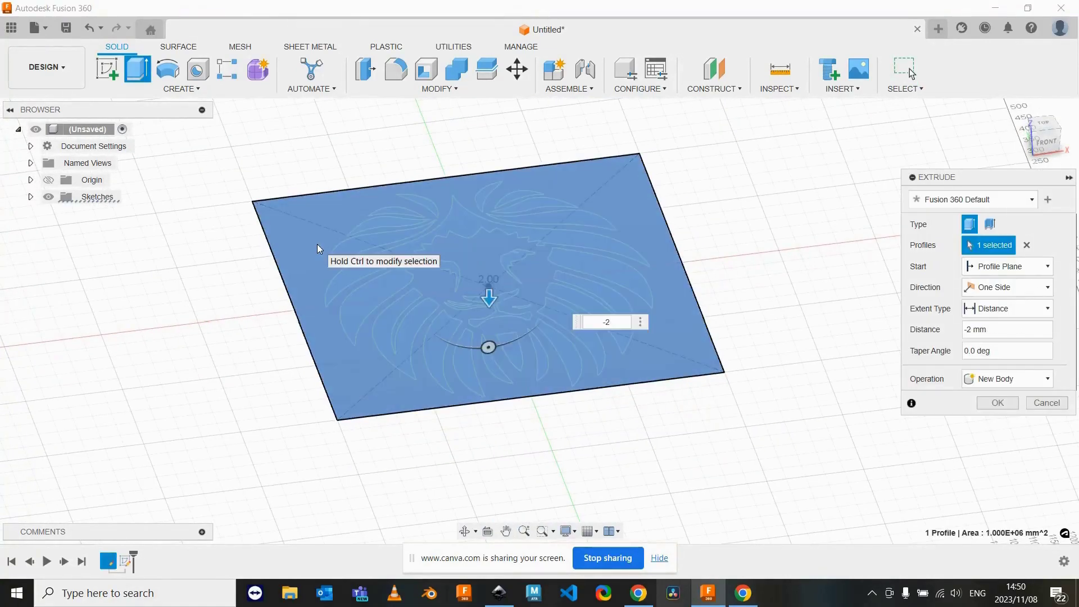
{"action": "left_click", "coordinate": [983, 402]}
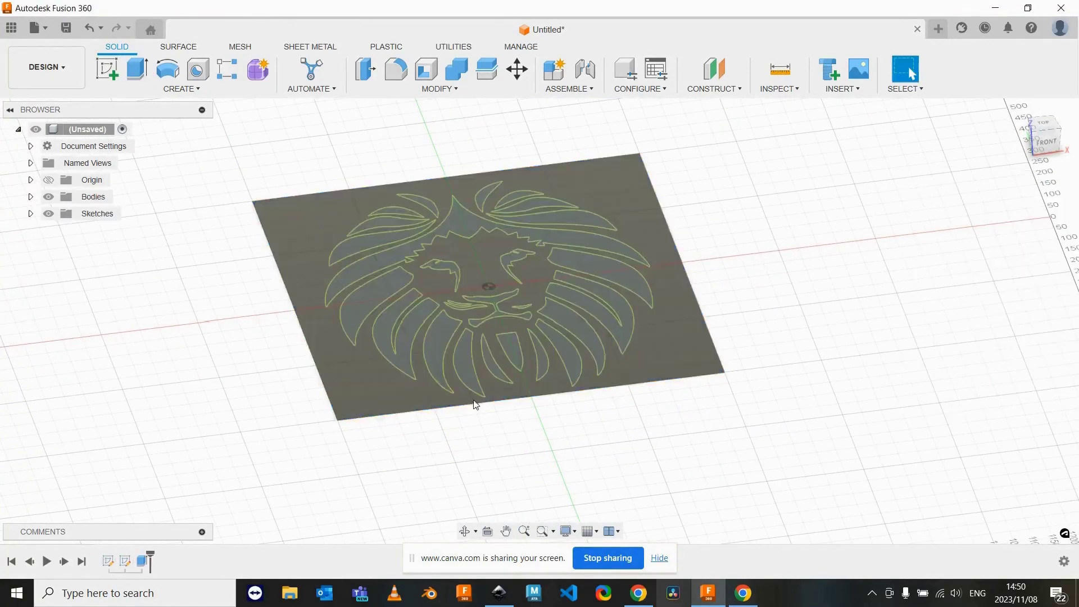
Step: Switch to the Manufacture workspace and show its Fabrication cutting operations
{"action": "left_click", "coordinate": [48, 70]}
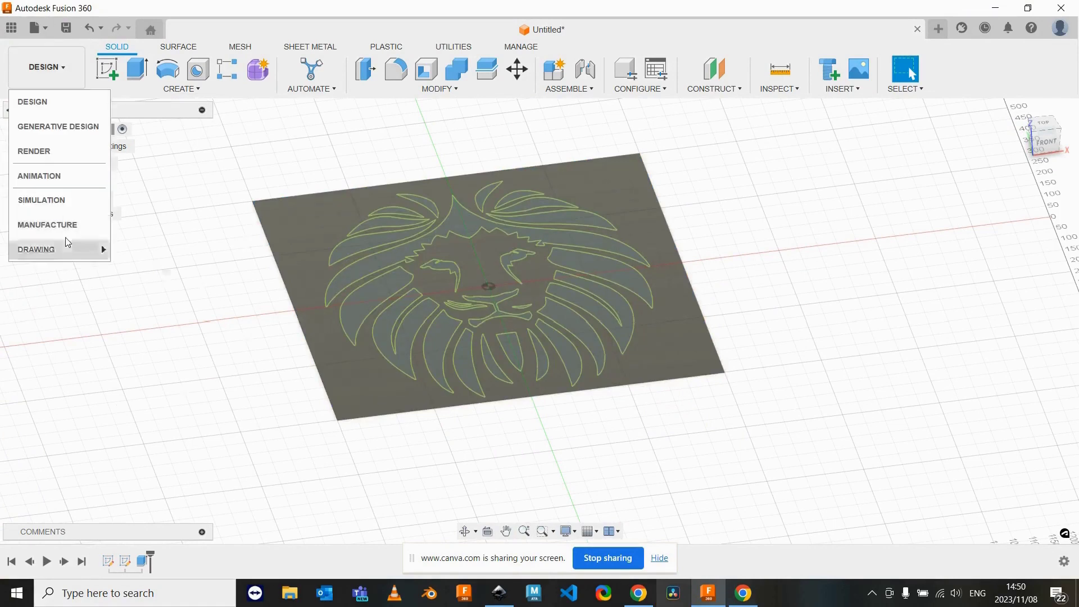
{"action": "left_click", "coordinate": [59, 225]}
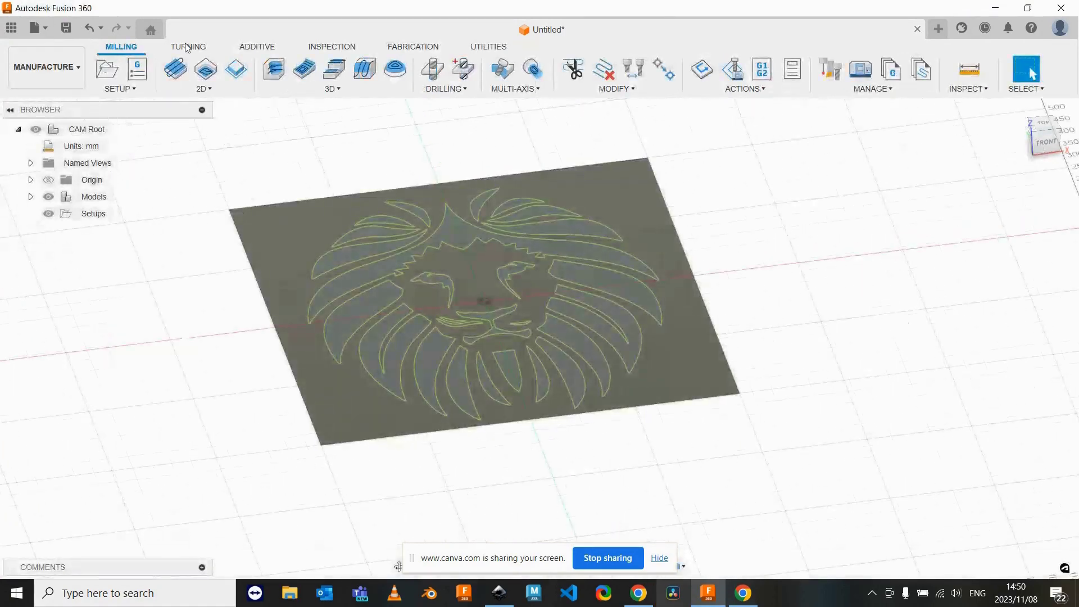
{"action": "left_click", "coordinate": [410, 47]}
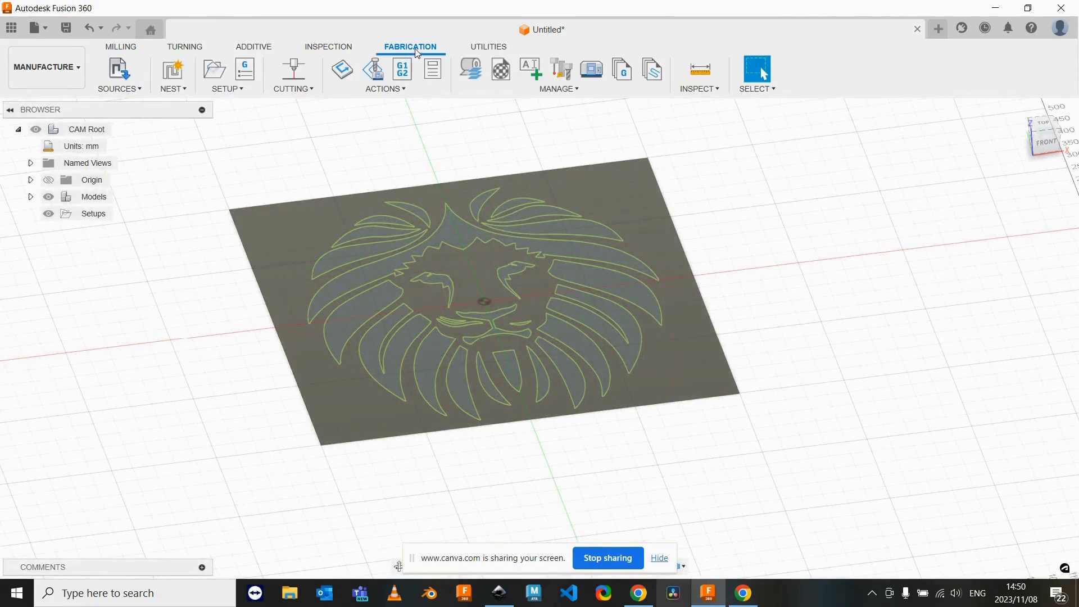
{"action": "left_click", "coordinate": [304, 90]}
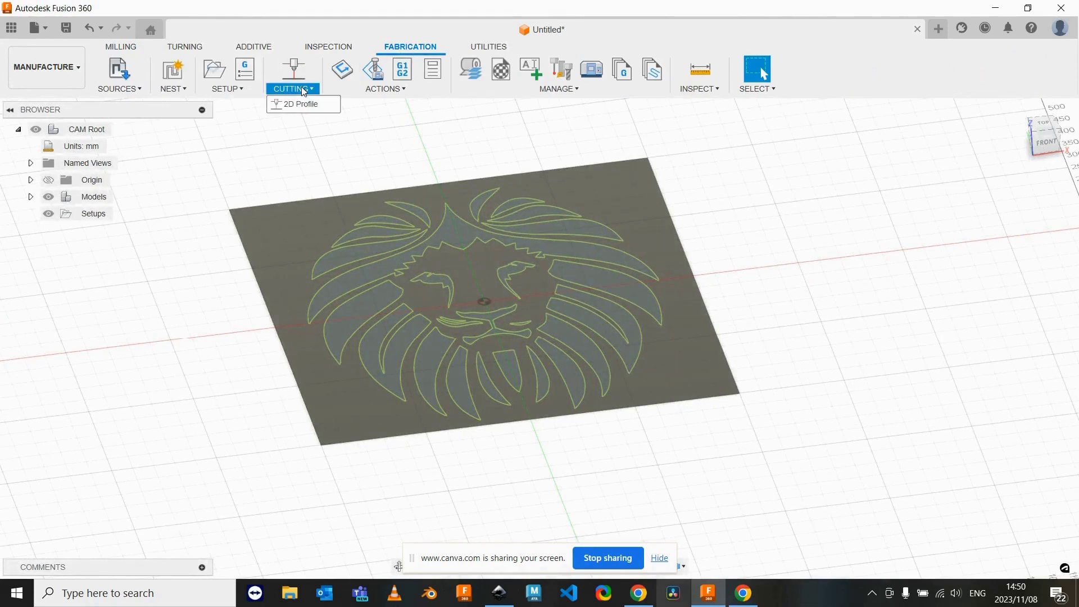
Step: Create a Cutting setup for the plate with the stock side and top offsets set to 0 mm
{"action": "left_click", "coordinate": [215, 69]}
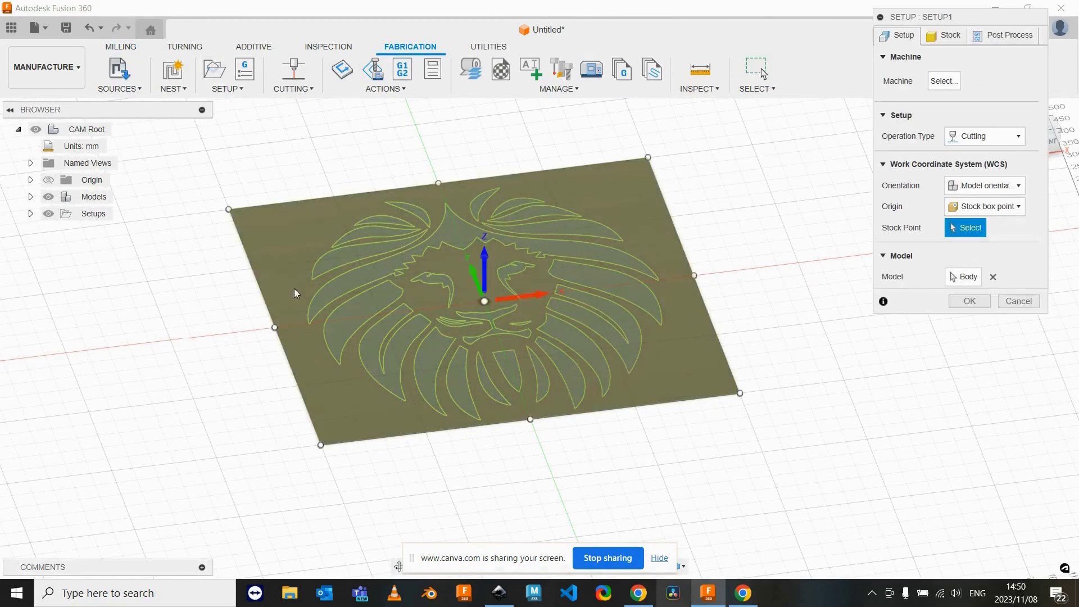
{"action": "left_click", "coordinate": [954, 36]}
{"action": "left_click", "coordinate": [996, 120]}
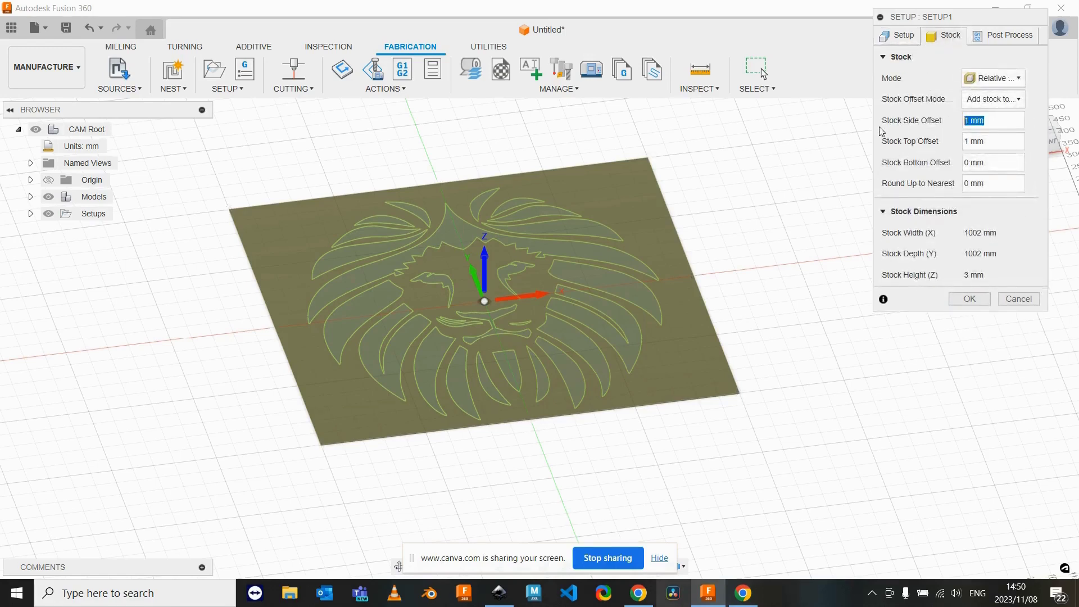
{"action": "type", "text": "0"}
{"action": "left_click", "coordinate": [997, 142]}
{"action": "type", "text": "0"}
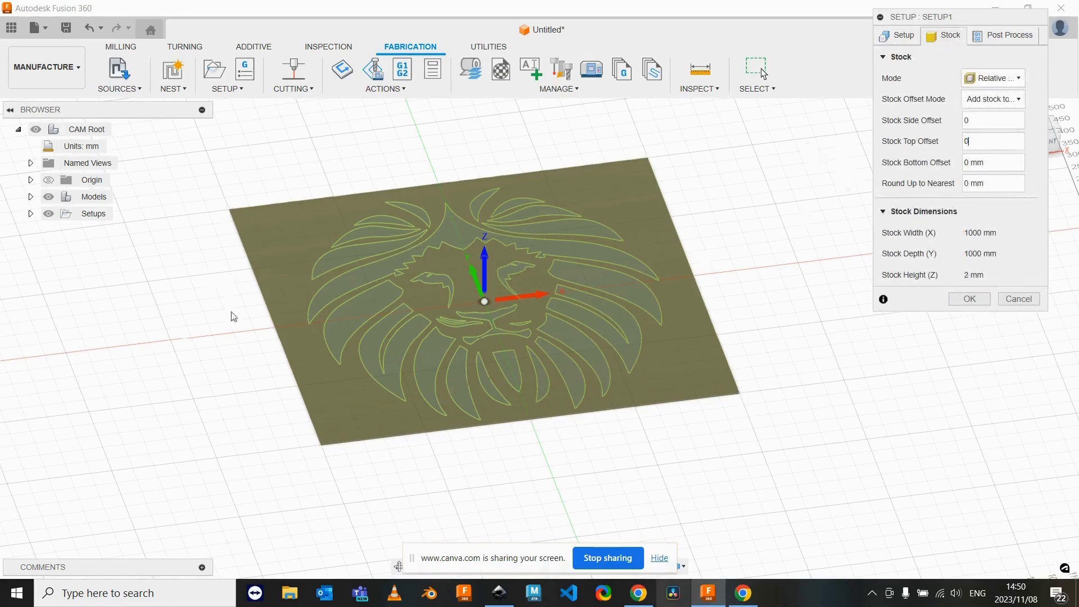
{"action": "left_click", "coordinate": [970, 298]}
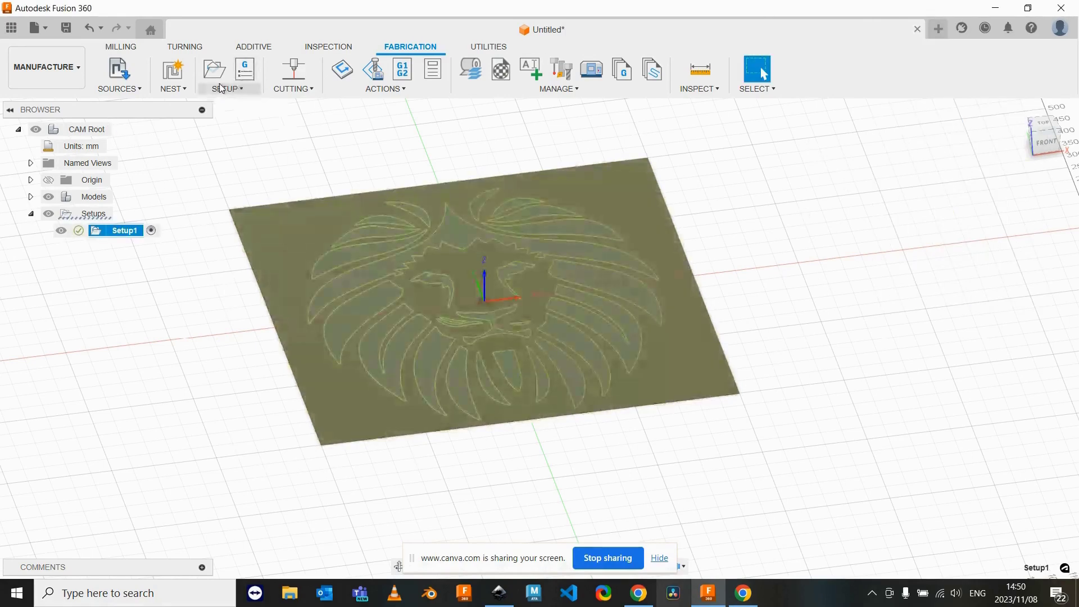
Step: Start a 2D Profile operation, assign the Waterjet from Cutting Tools (Metric), and bring up that tool's options in the tool library
{"action": "left_click", "coordinate": [294, 70]}
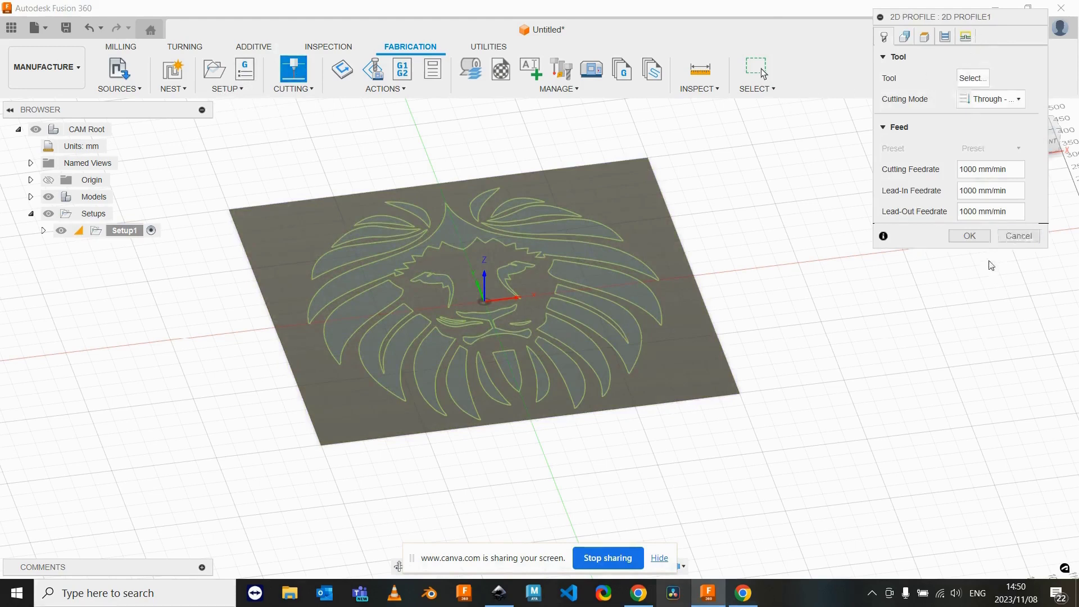
{"action": "left_click_drag", "start_coordinate": [991, 247], "coordinate": [992, 459]}
{"action": "left_click", "coordinate": [974, 86]}
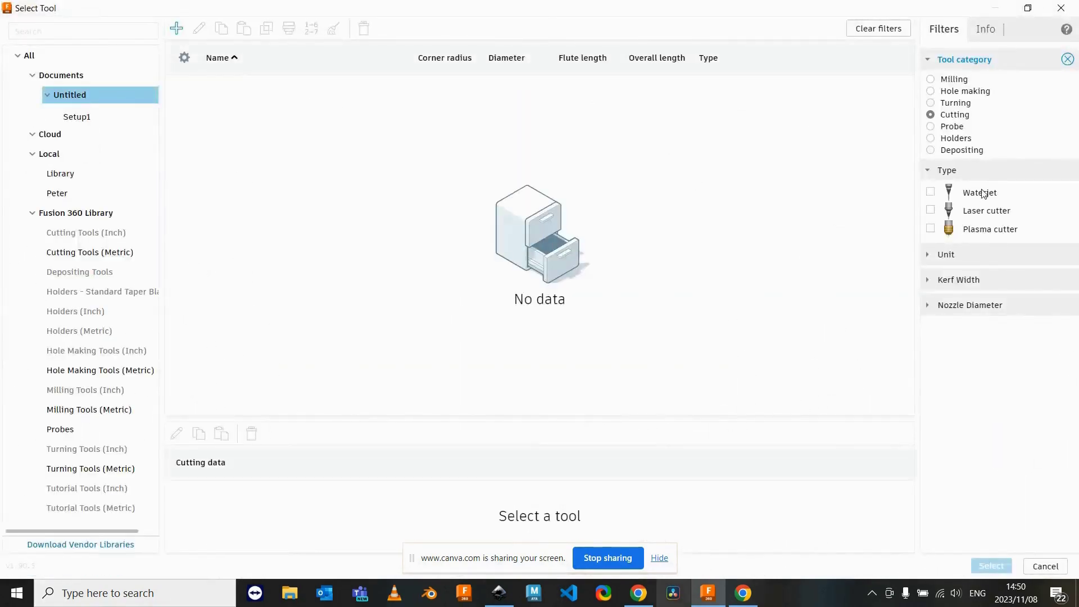
{"action": "left_click", "coordinate": [982, 193]}
{"action": "left_click", "coordinate": [93, 252]}
{"action": "left_click", "coordinate": [240, 107]}
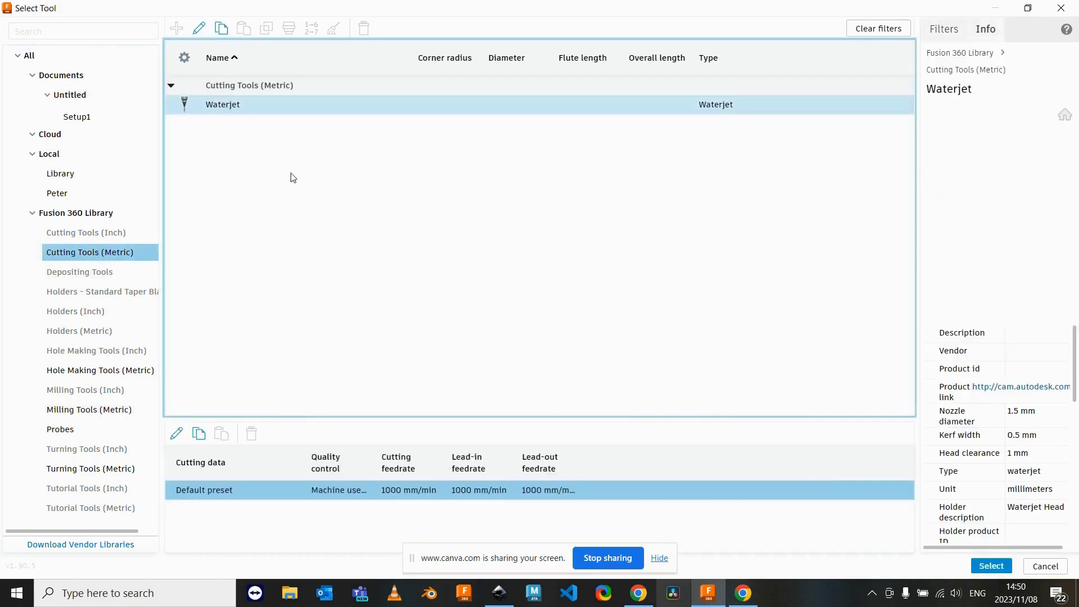
{"action": "left_click", "coordinate": [985, 568]}
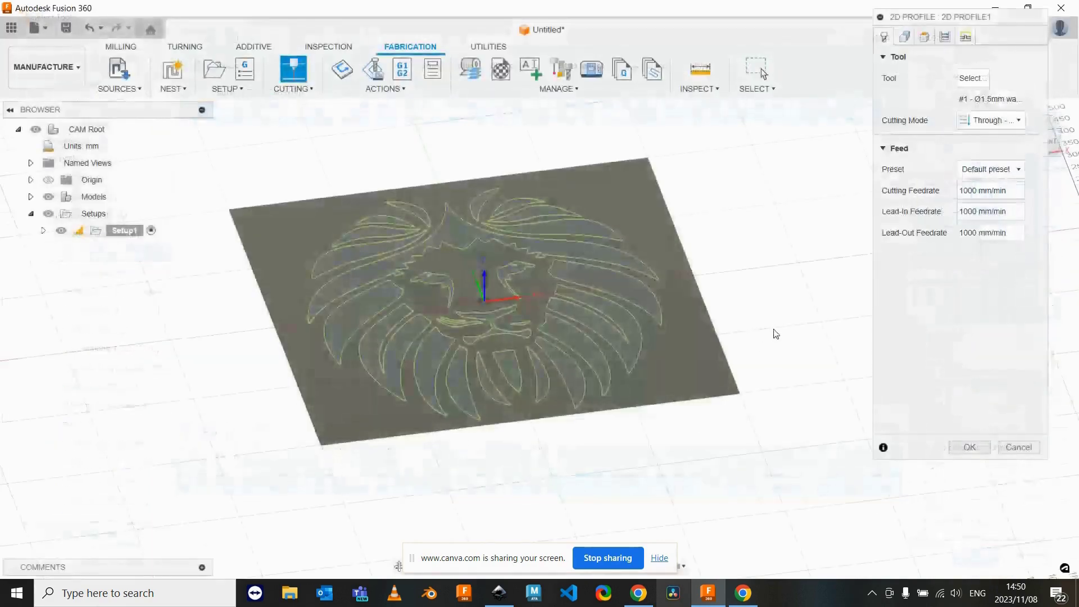
{"action": "left_click", "coordinate": [973, 79]}
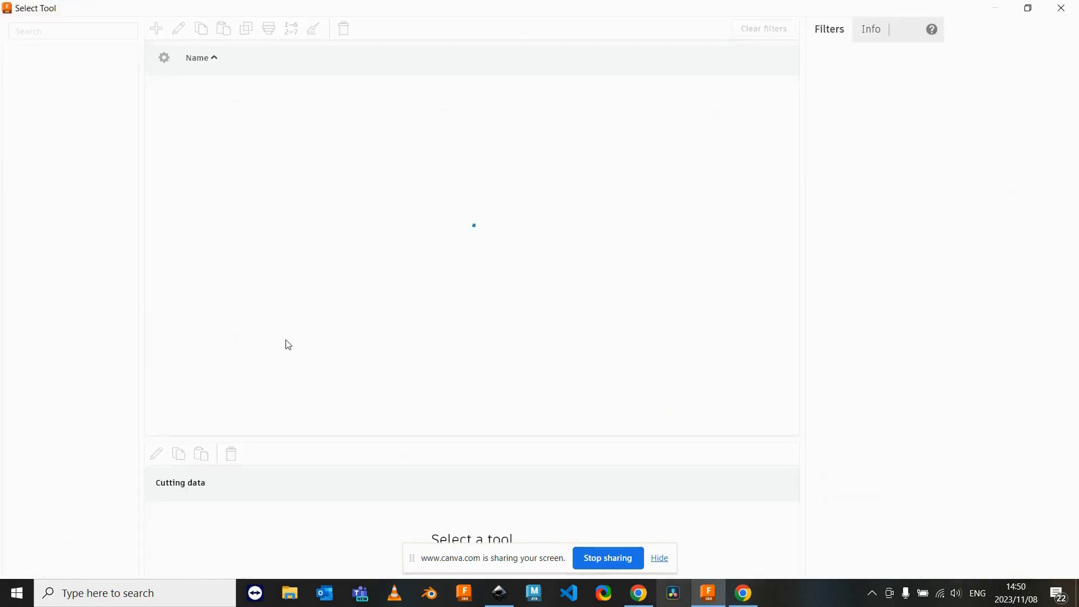
{"action": "right_click", "coordinate": [220, 113]}
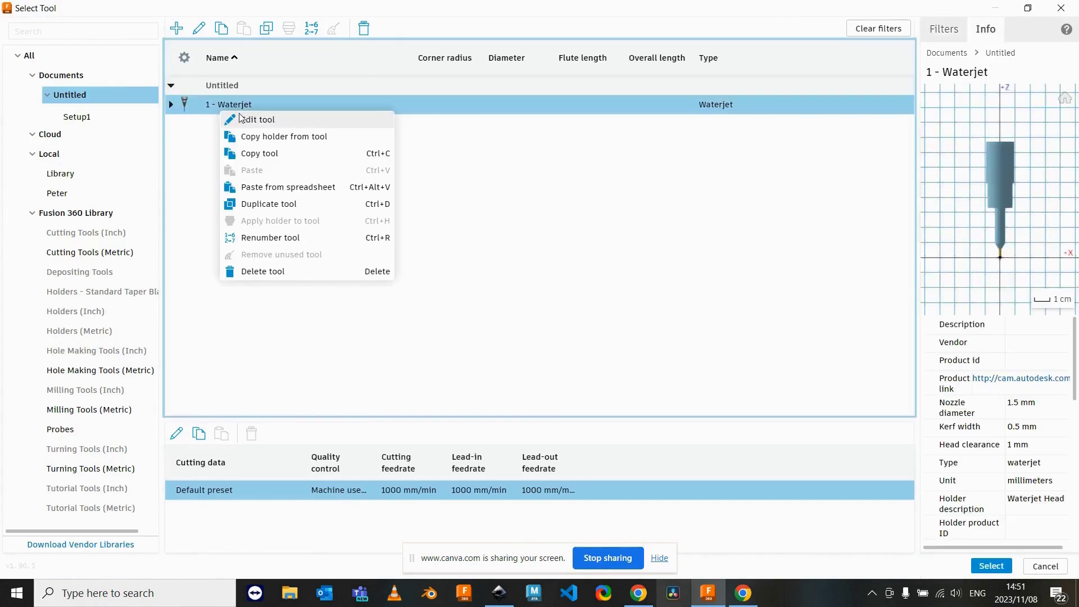
Step: Start a new 2D Profile operation in the setup and select the Waterjet tool from the Cutting Tools (Metric) library
{"action": "left_click", "coordinate": [302, 108]}
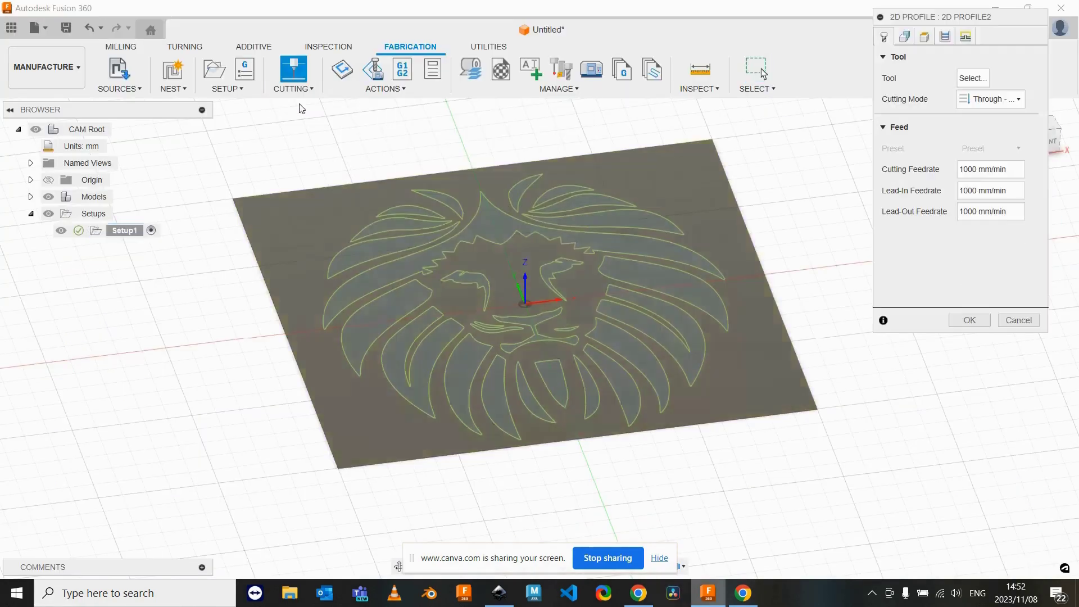
{"action": "left_click", "coordinate": [975, 79]}
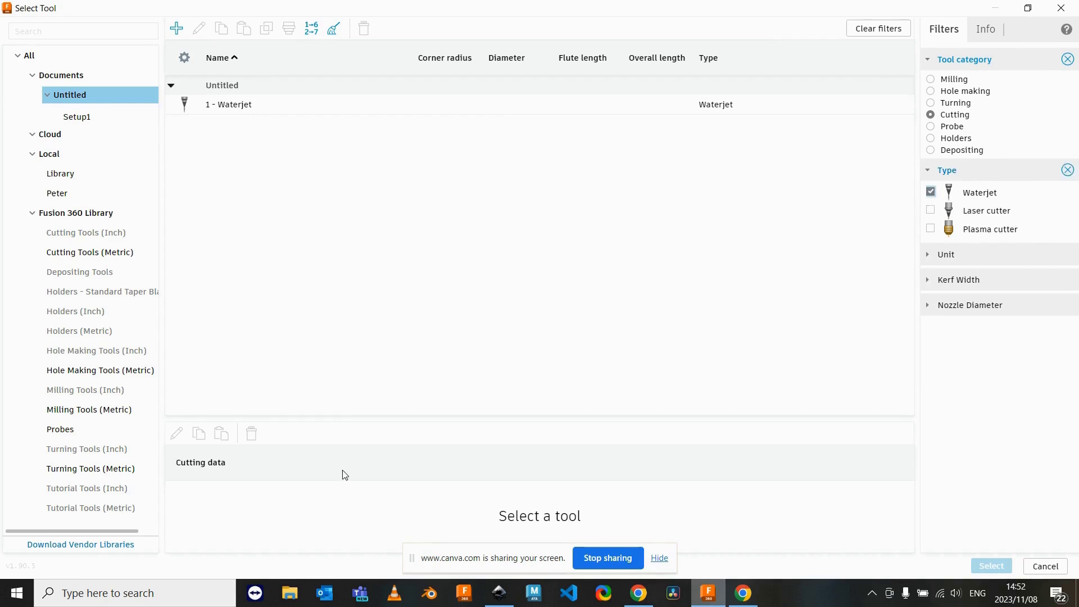
{"action": "left_click", "coordinate": [65, 252]}
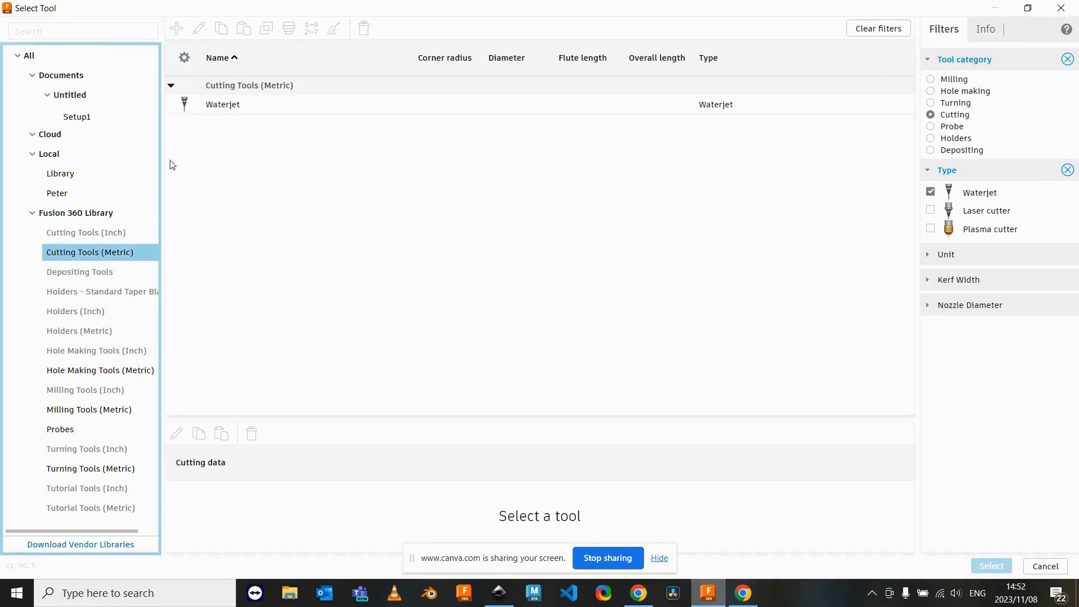
{"action": "right_click", "coordinate": [217, 107]}
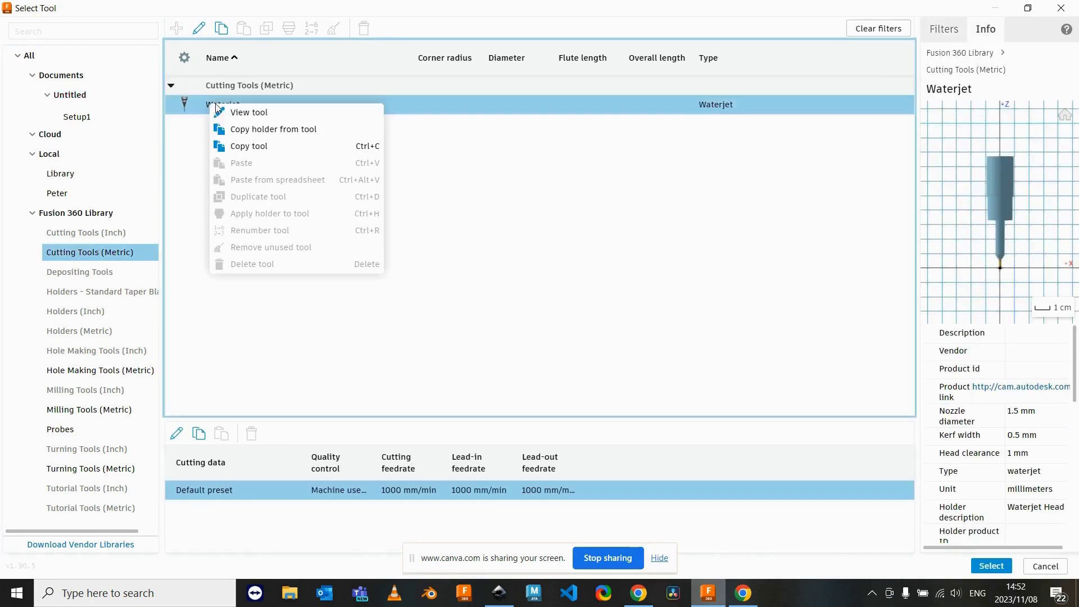
{"action": "left_click", "coordinate": [992, 565]}
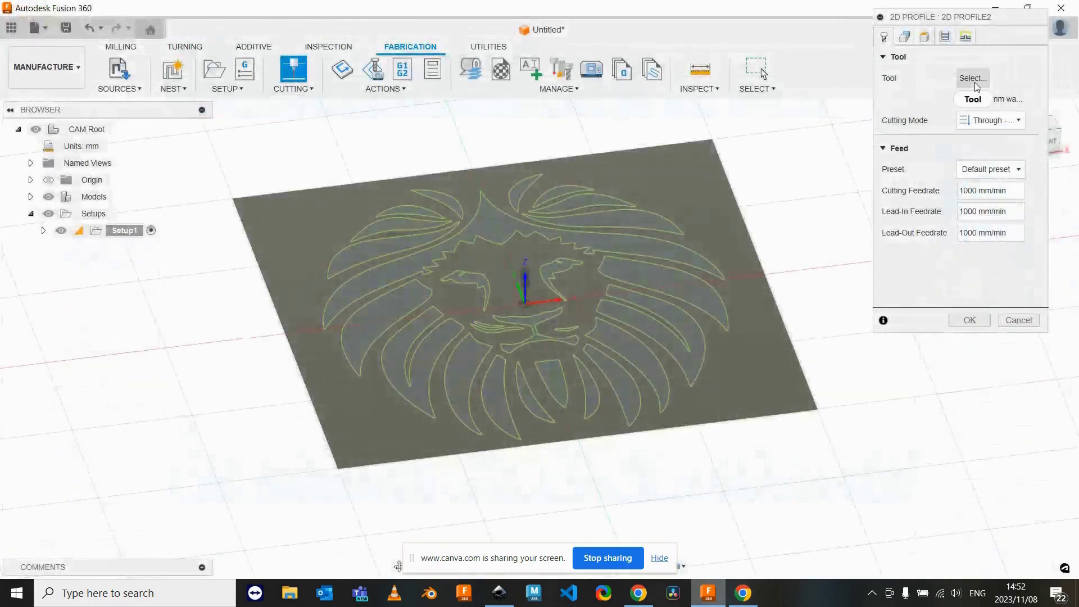
Step: Inspect the Waterjet tool's nozzle and kerf geometry in the tool library and keep that tool for the 2D Profile
{"action": "left_click", "coordinate": [975, 82]}
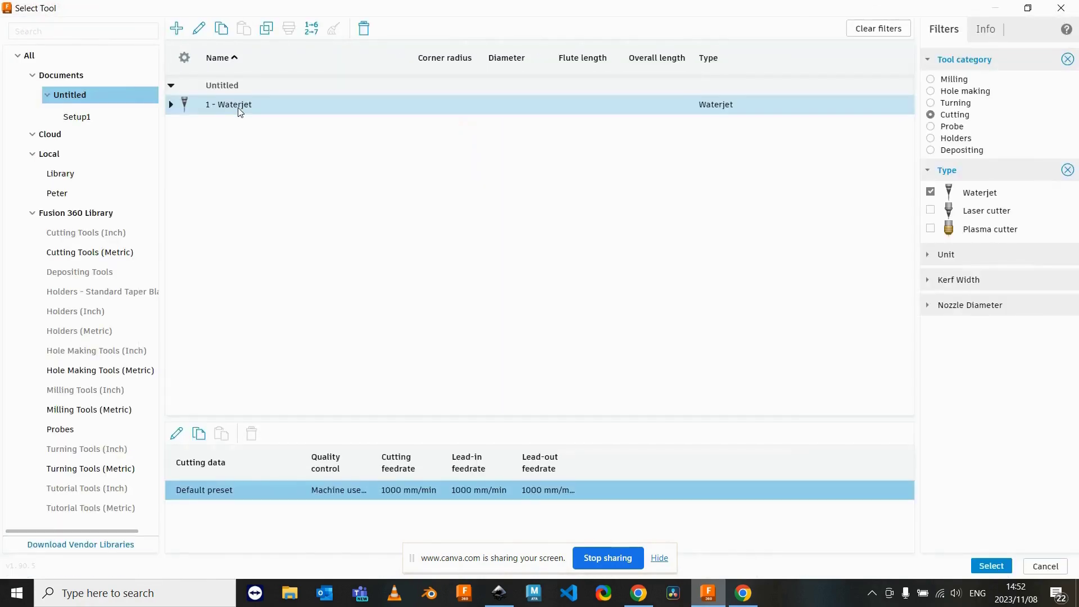
{"action": "right_click", "coordinate": [240, 111]}
{"action": "left_click", "coordinate": [264, 112]}
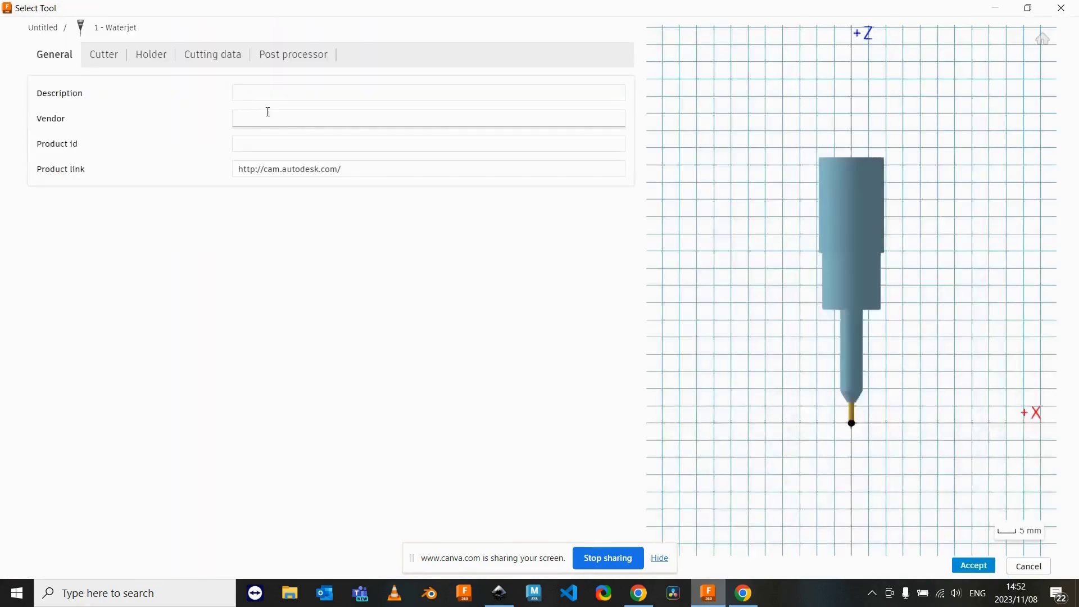
{"action": "left_click", "coordinate": [106, 65]}
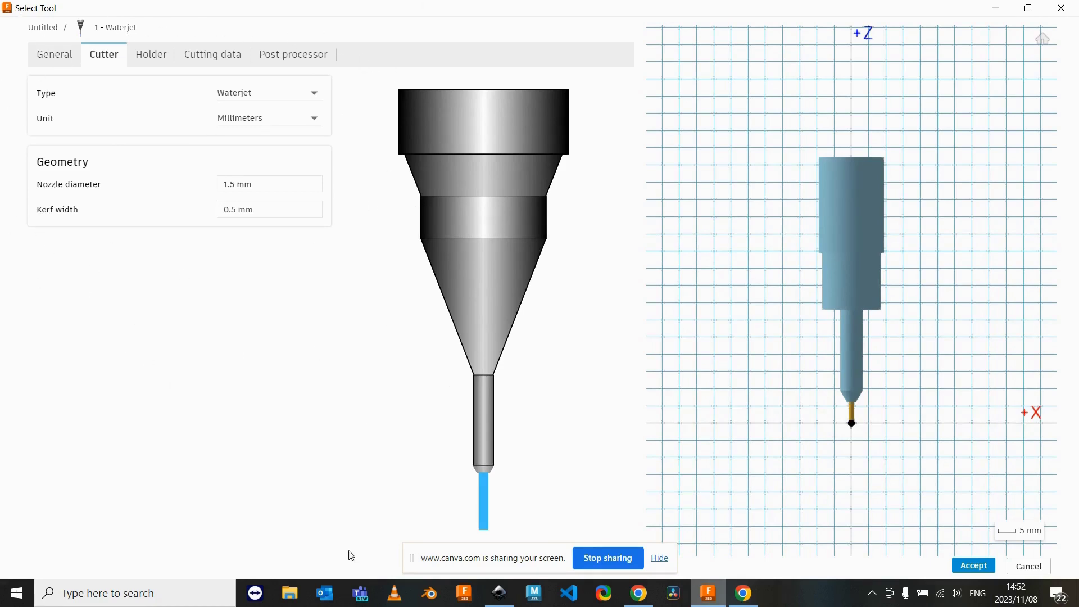
{"action": "left_click", "coordinate": [973, 566]}
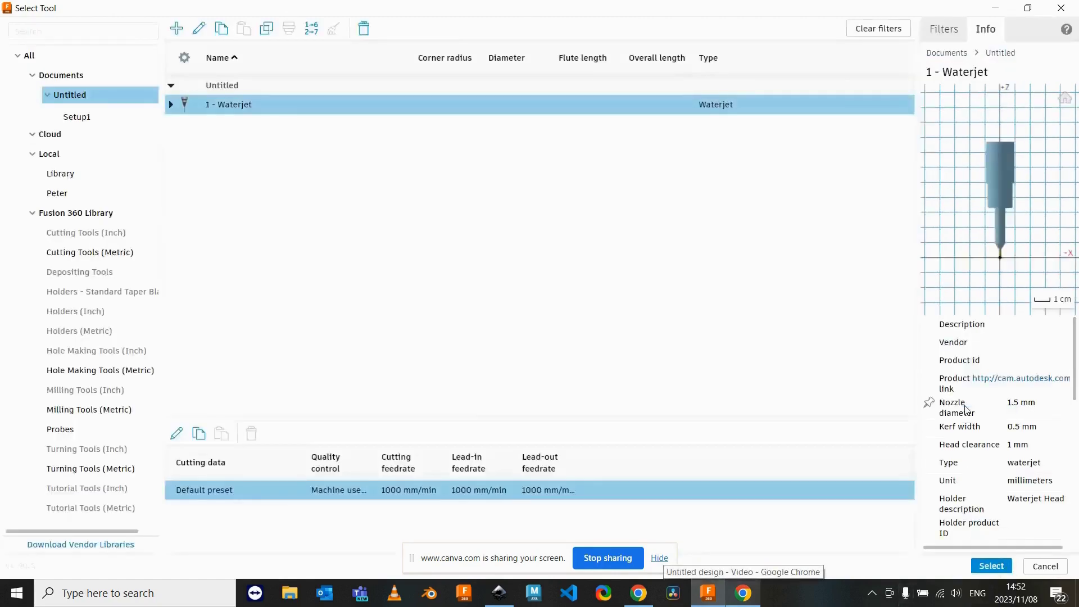
{"action": "left_click", "coordinate": [991, 566]}
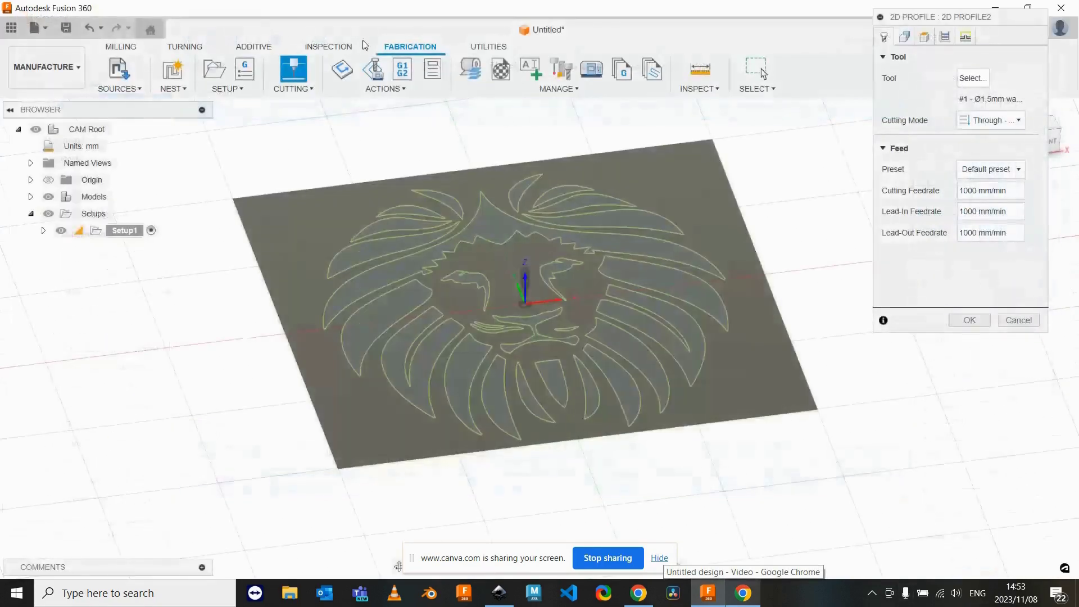
Step: Select the closed chains of the lion's mouth and the two narrow shapes beside it as cutting contours
{"action": "left_click", "coordinate": [905, 45]}
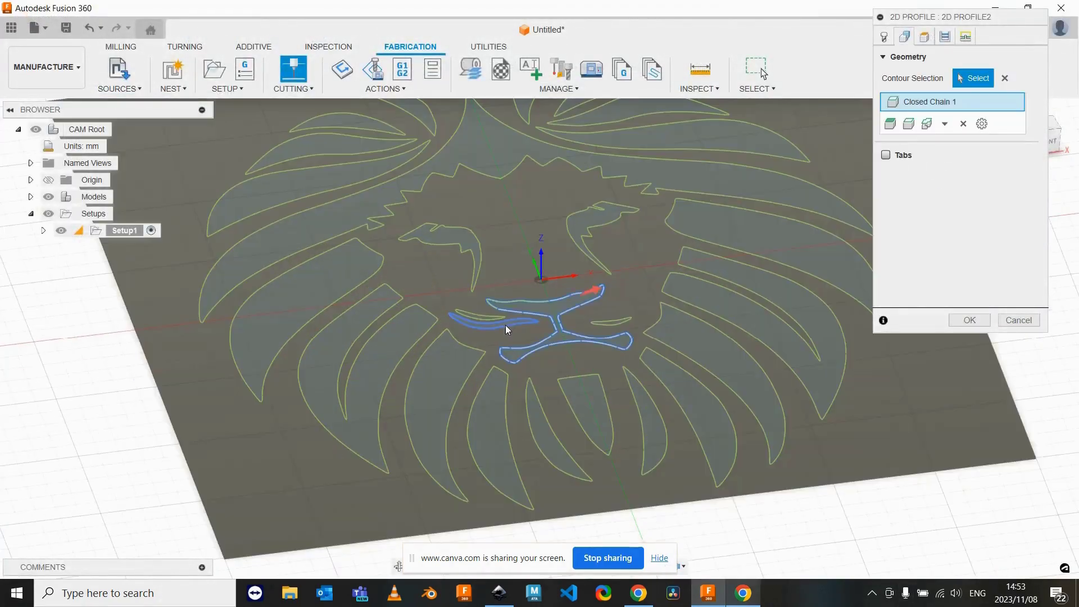
{"action": "left_click", "coordinate": [504, 325]}
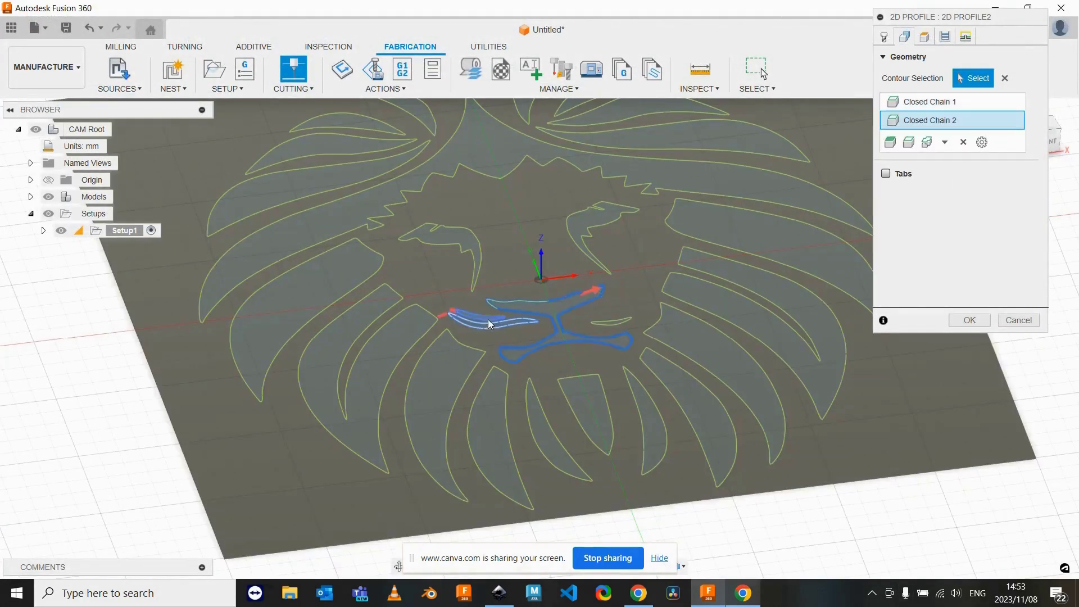
{"action": "left_click", "coordinate": [484, 317]}
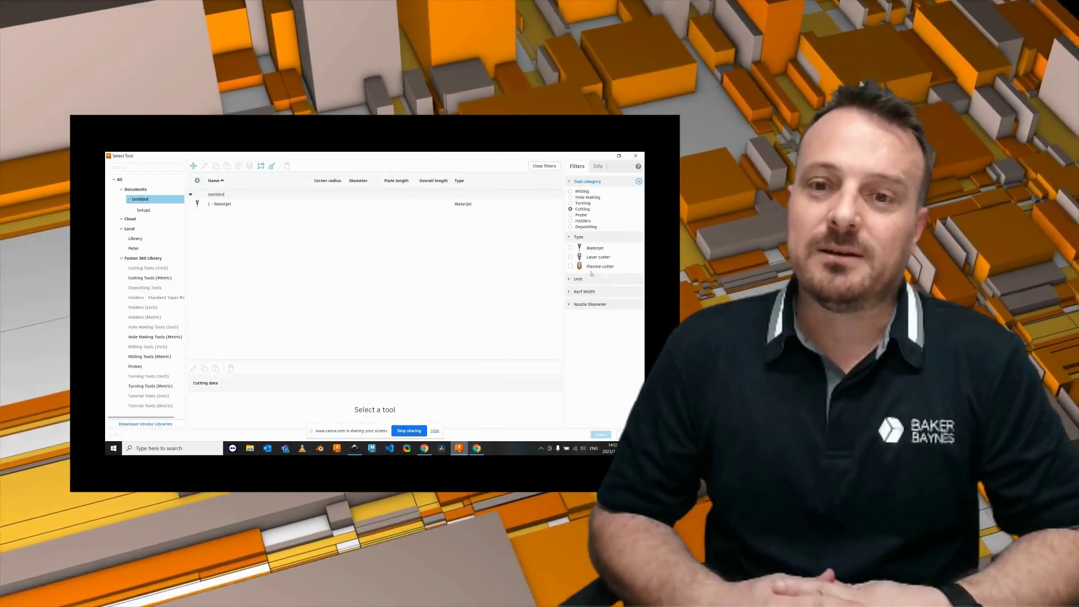
Step: Check the Waterjet's cutter settings in the tool library and assign the tool to the 2D Profile operation
{"action": "left_click", "coordinate": [149, 278]}
{"action": "right_click", "coordinate": [217, 205]}
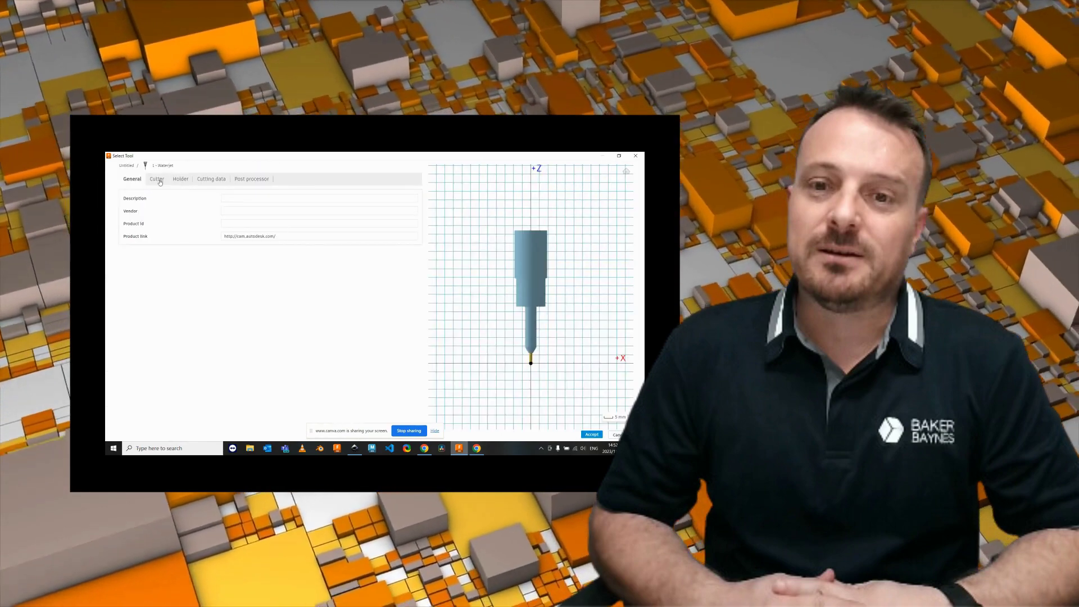
{"action": "left_click", "coordinate": [157, 180]}
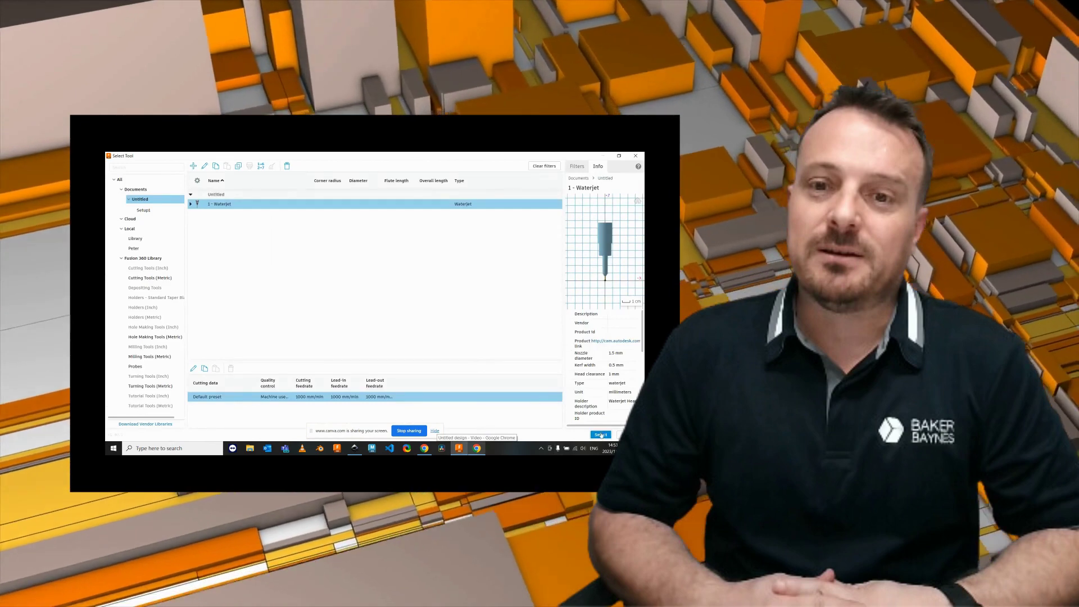
{"action": "left_click", "coordinate": [600, 434]}
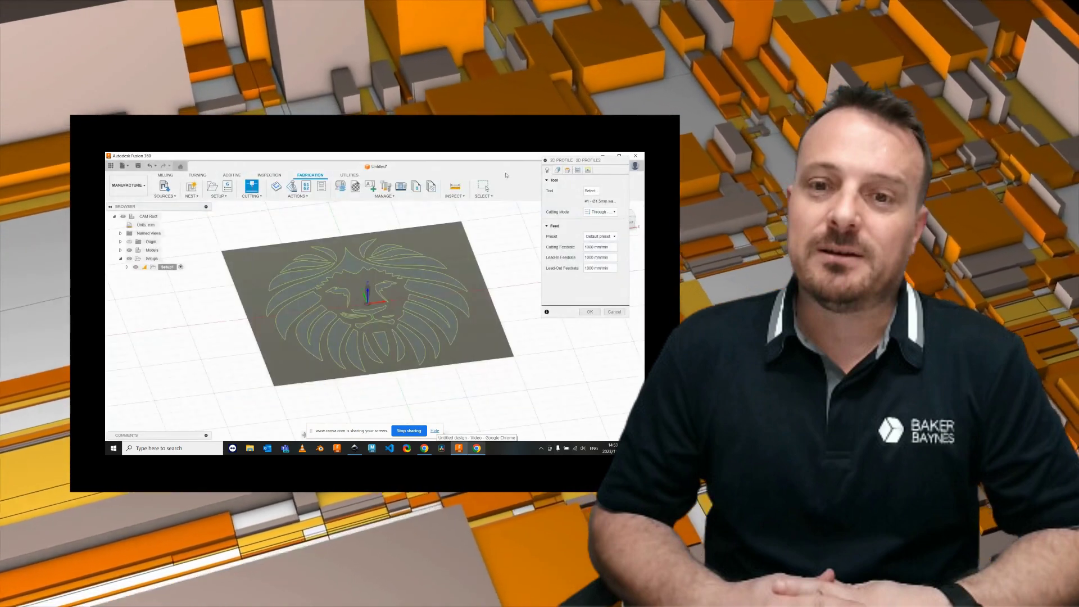
Step: Select the closed chains around the lion's mouth, the slivers on both sides of it and one eye as cutting contours
{"action": "left_click", "coordinate": [557, 171]}
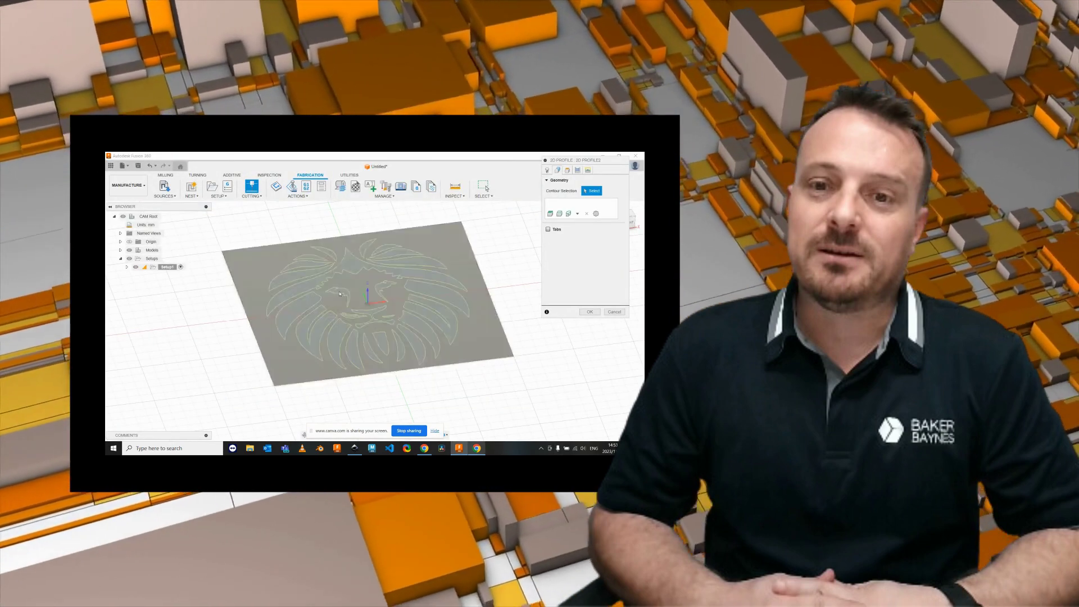
{"action": "scroll", "coordinate": [357, 309], "scroll_direction": "up", "scroll_amount": 5}
{"action": "left_click", "coordinate": [354, 313]}
{"action": "left_click", "coordinate": [354, 313]}
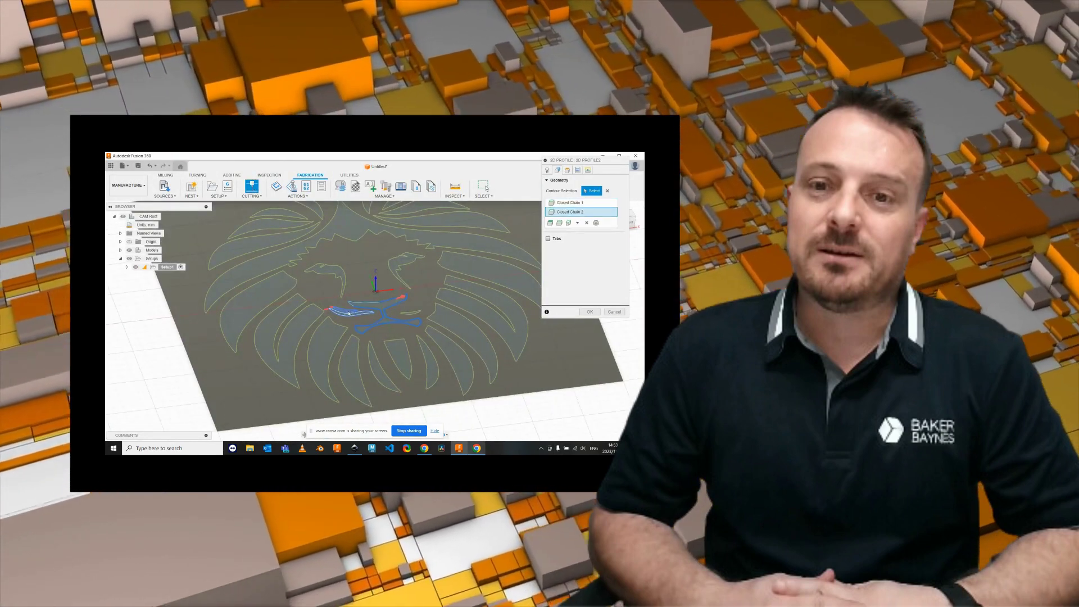
{"action": "left_click", "coordinate": [348, 312]}
{"action": "left_click", "coordinate": [402, 314]}
{"action": "left_click", "coordinate": [343, 281]}
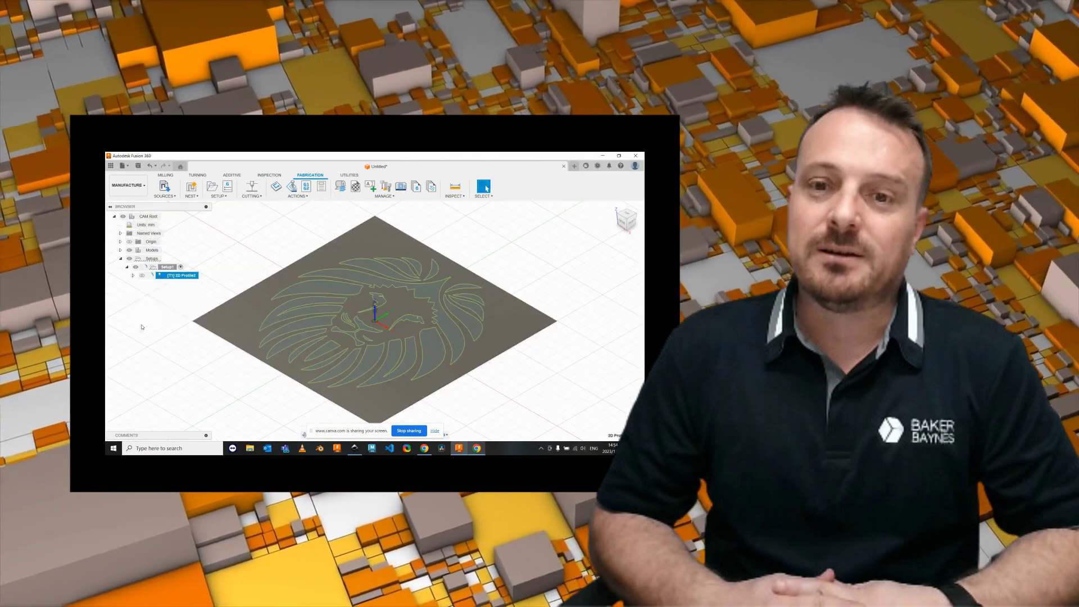